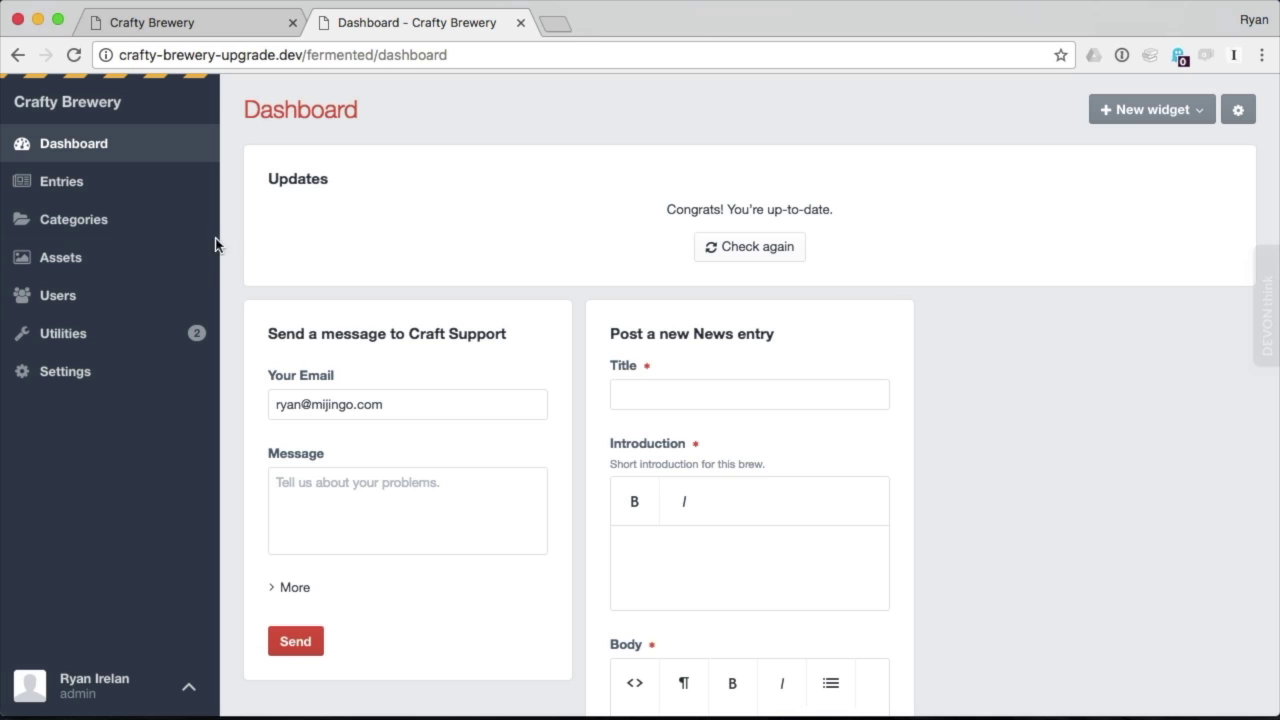
In your own user account, tick both 'Show the debug toolbar' options (front end and Control Panel) and save.
left_click(60, 294)
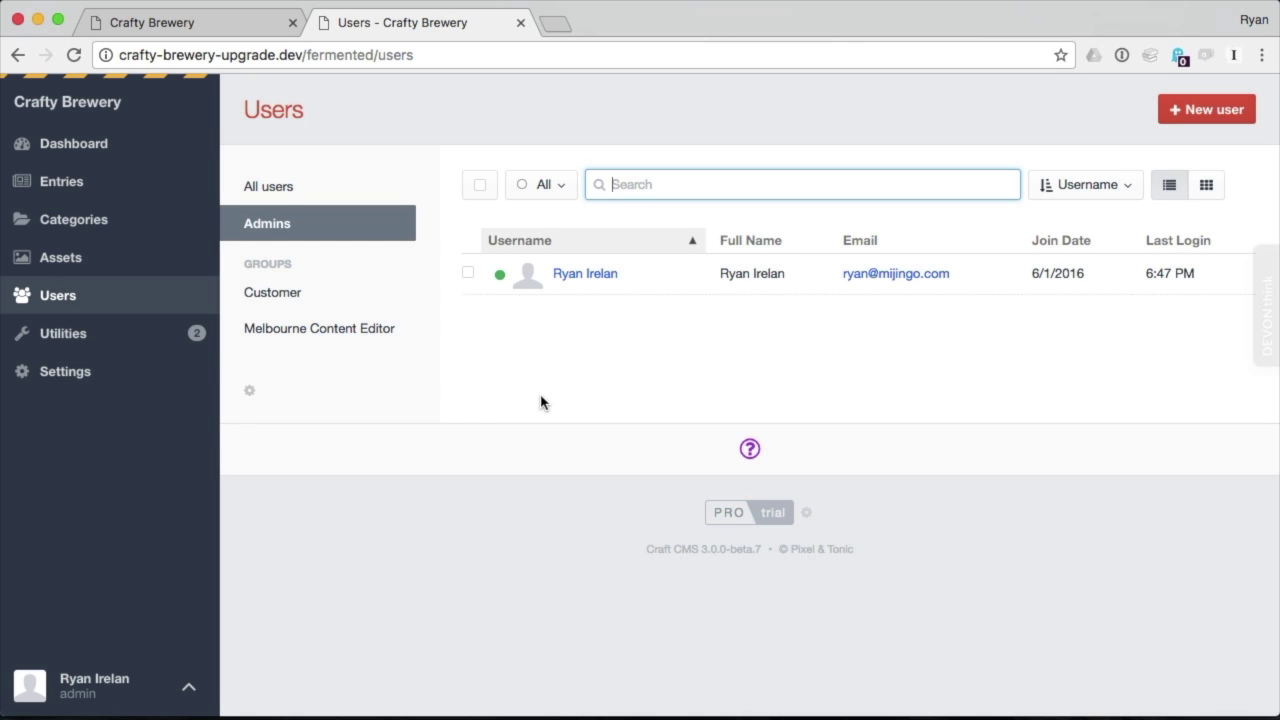
left_click(585, 277)
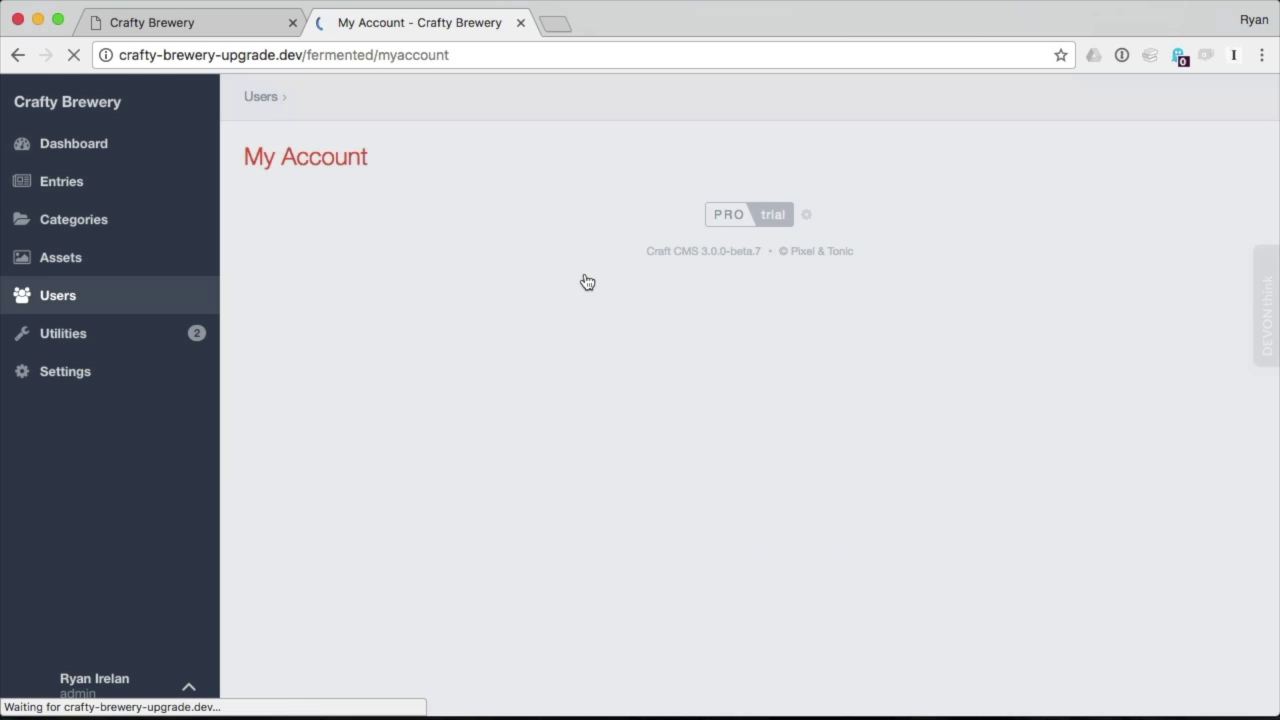
scroll(550, 452, "down", 5)
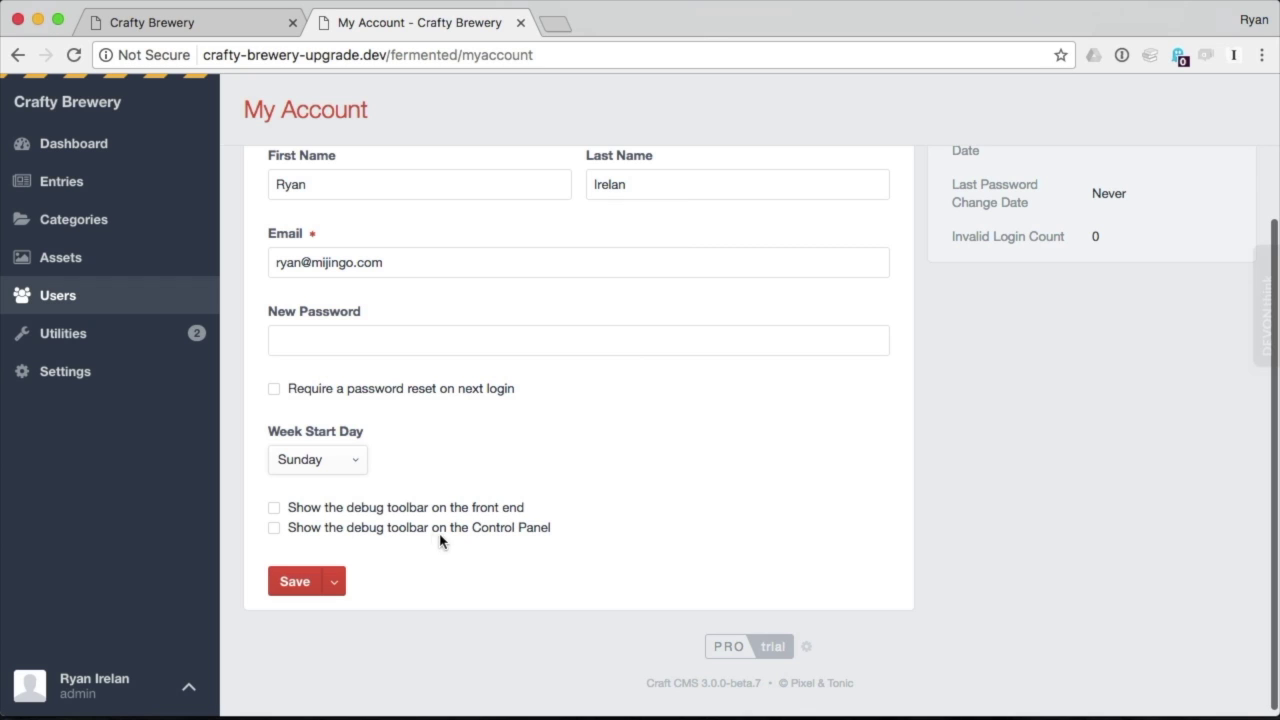
left_click(273, 508)
left_click(273, 527)
left_click(290, 585)
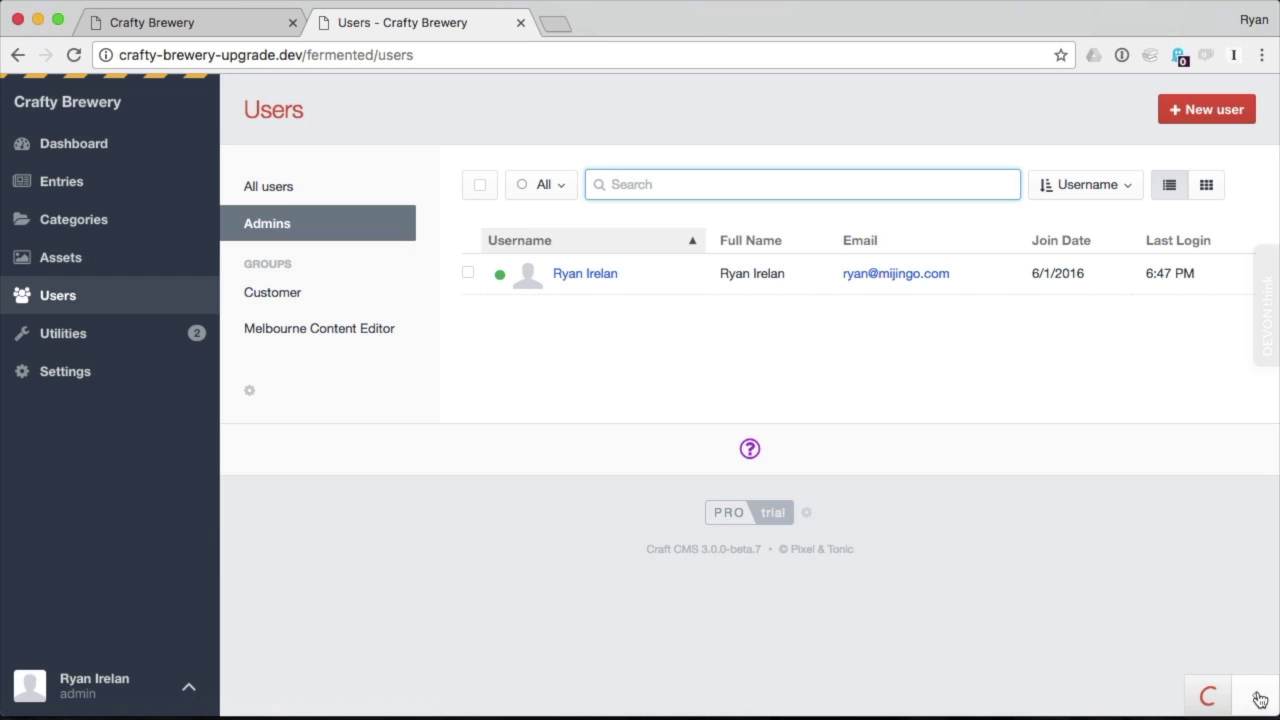
Expand the collapsed debug toolbar to show 292 ms, 15.082 MB memory and 43 database queries.
left_click(1260, 698)
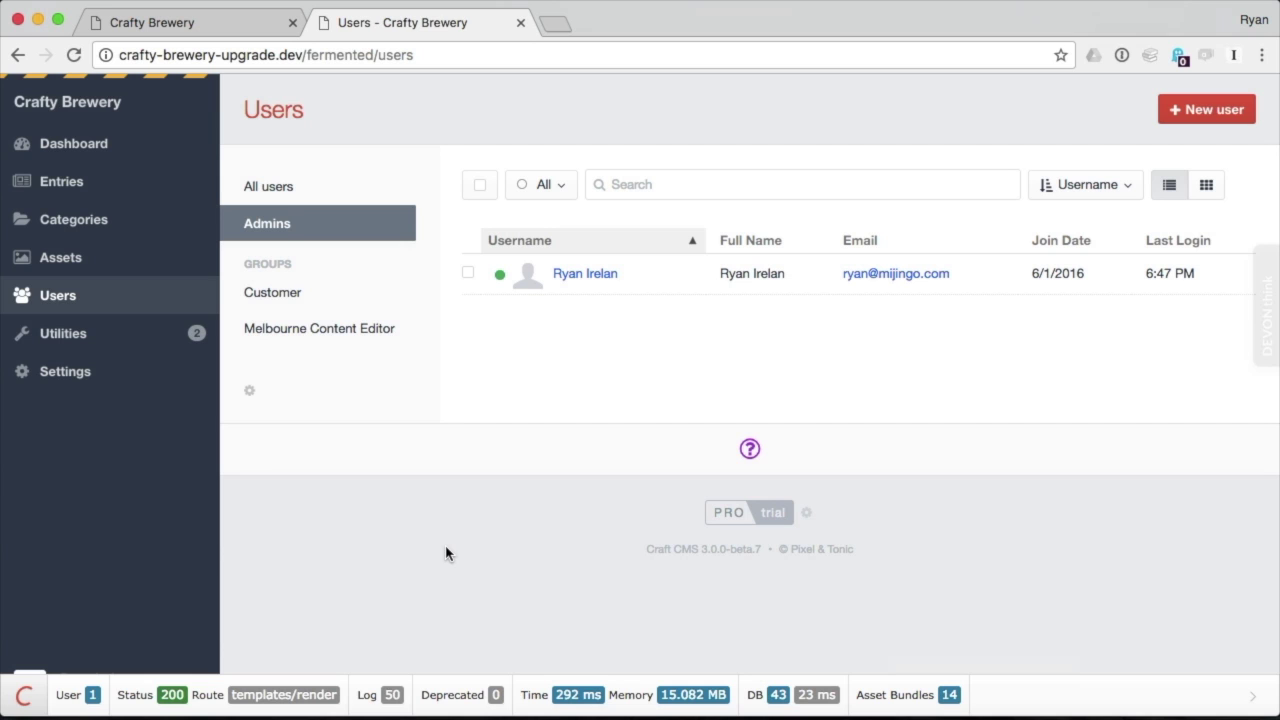
Open the debugger's User panel and look through the logged-in user's User Info table.
left_click(72, 692)
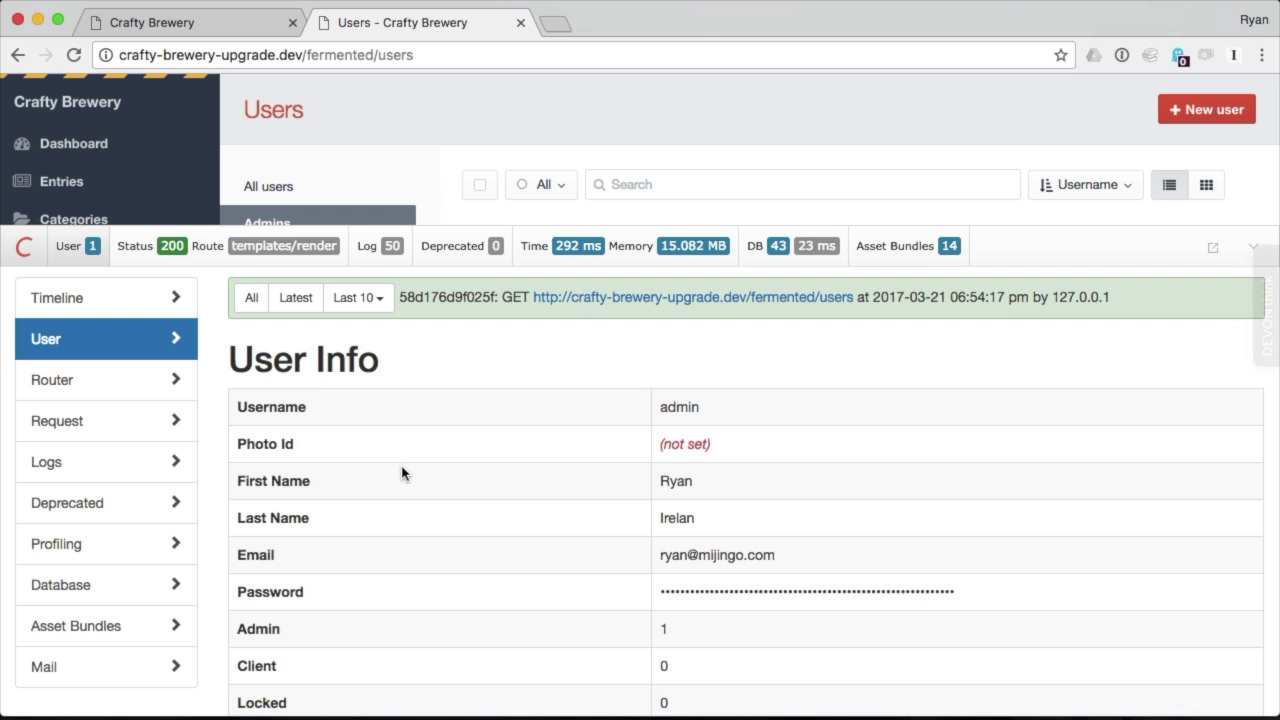
scroll(402, 473, "down", 6)
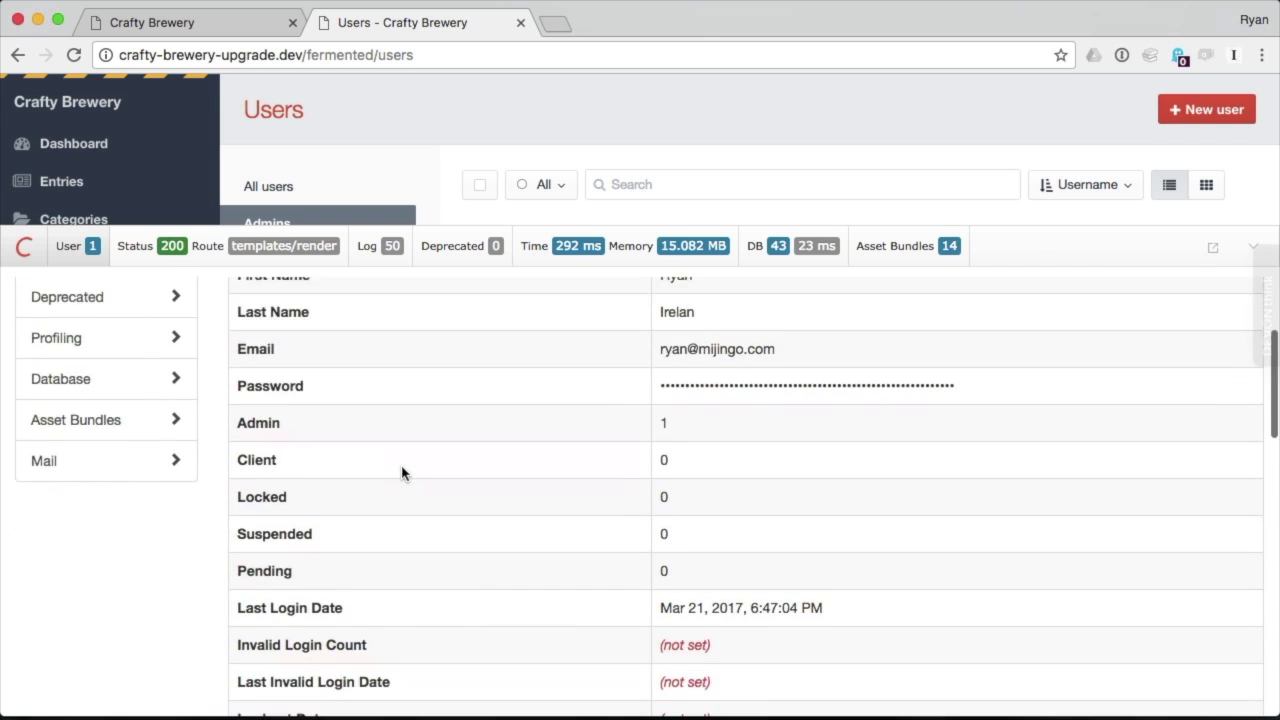
scroll(402, 473, "down", 6)
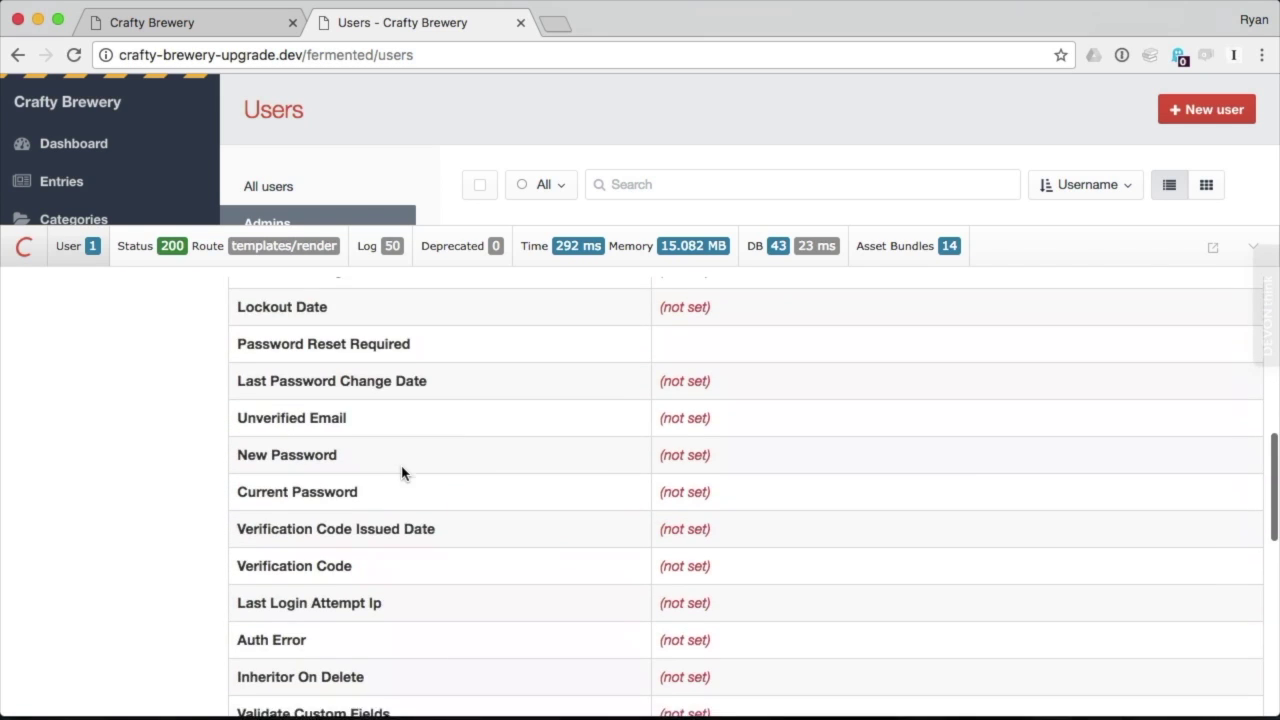
scroll(402, 473, "up", 12)
Review the Router panel's tested URL rules, including the categories, entries and globals routes.
left_click(67, 382)
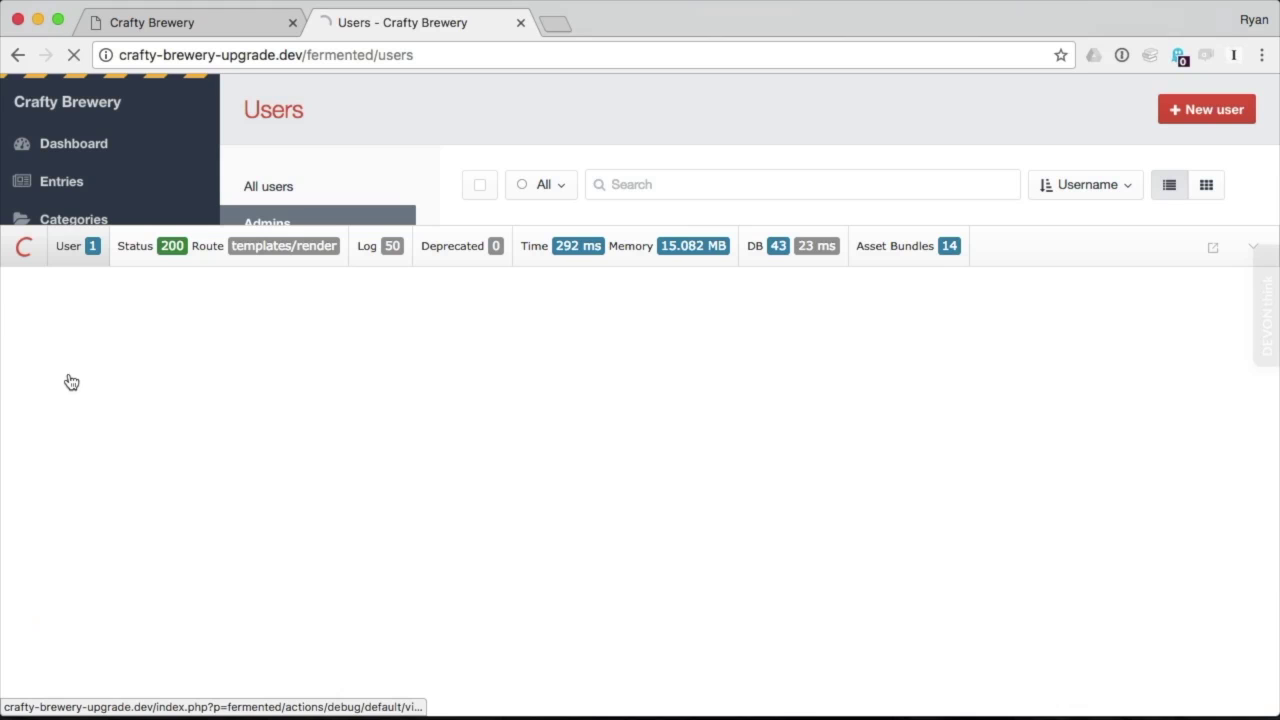
scroll(372, 533, "down", 7)
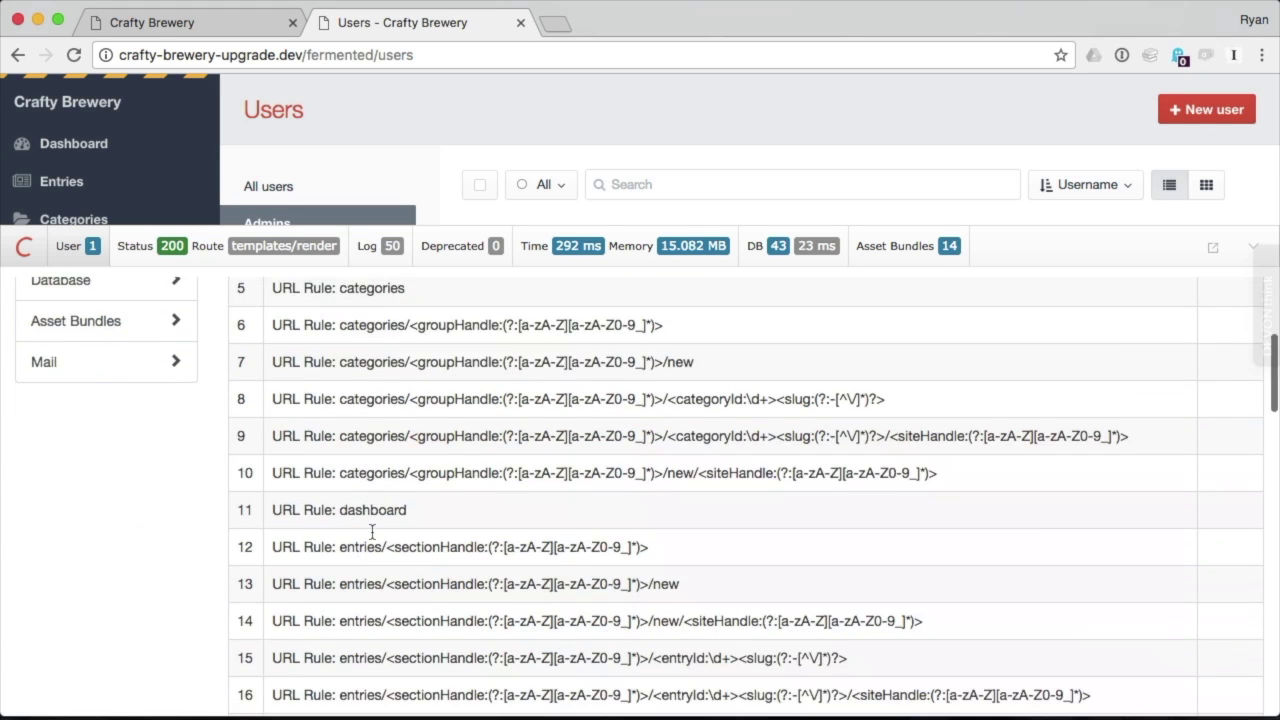
scroll(372, 533, "down", 8)
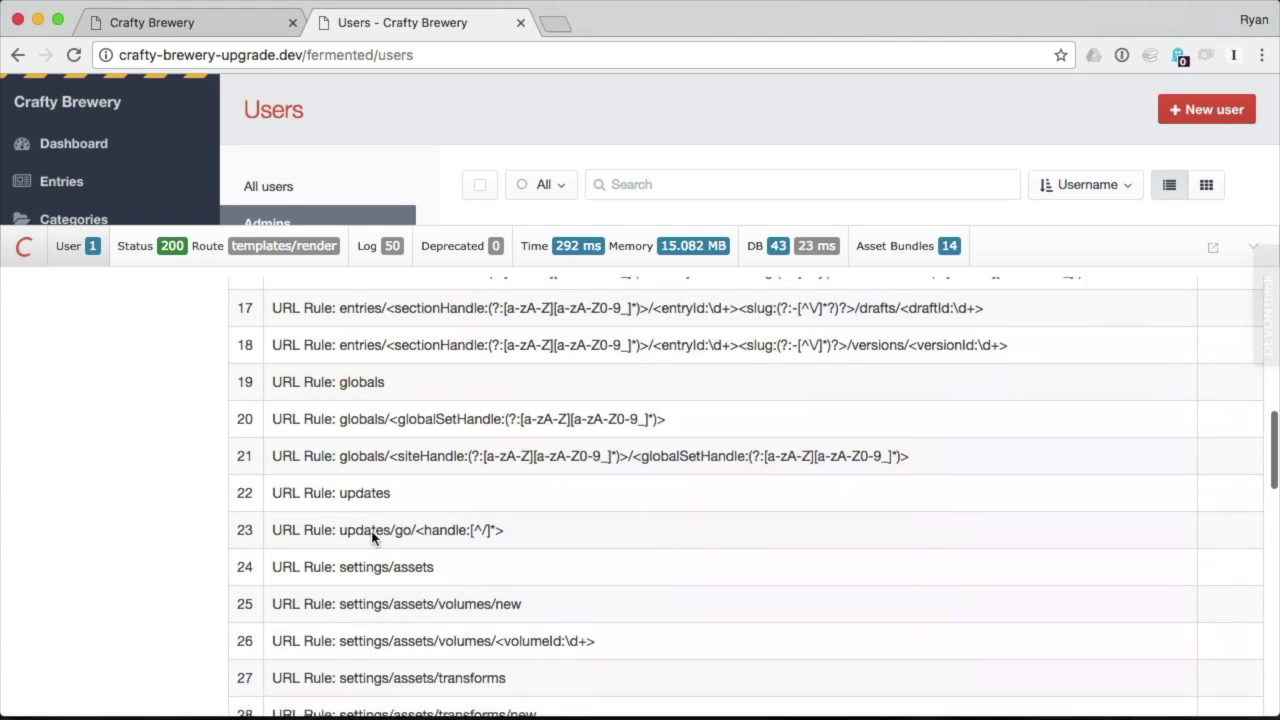
scroll(372, 538, "down", 7)
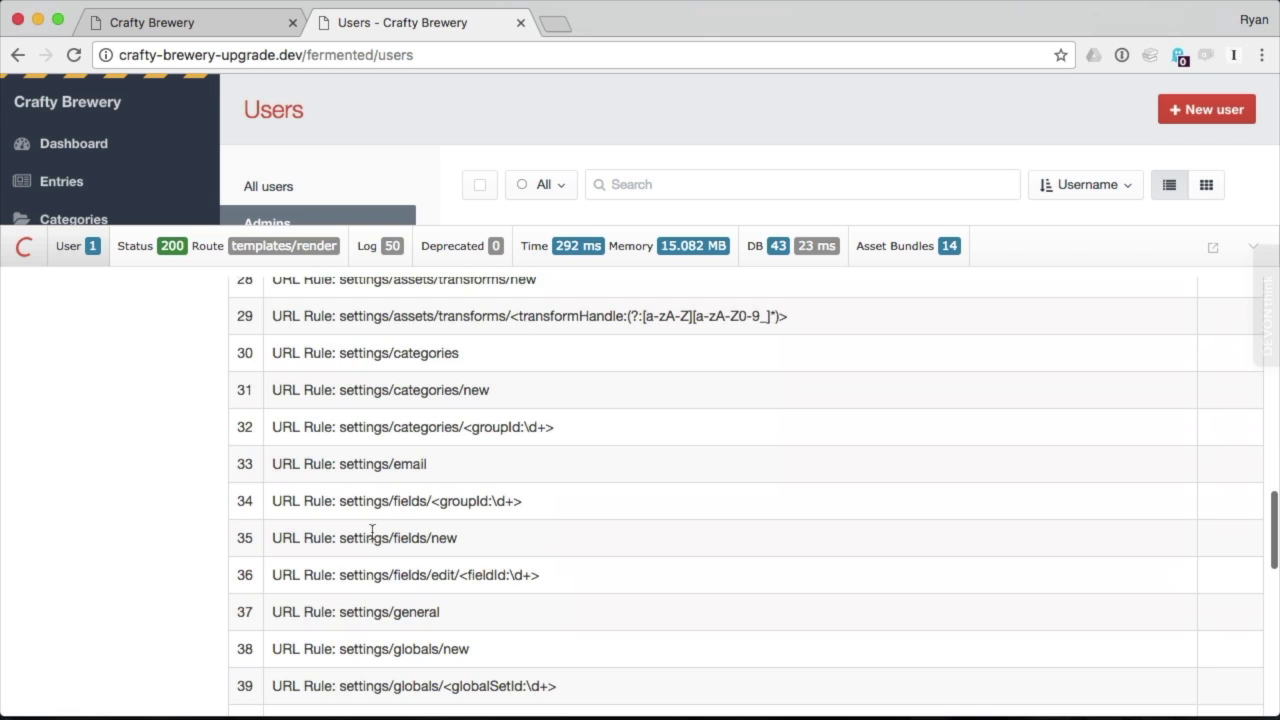
scroll(372, 535, "up", 20)
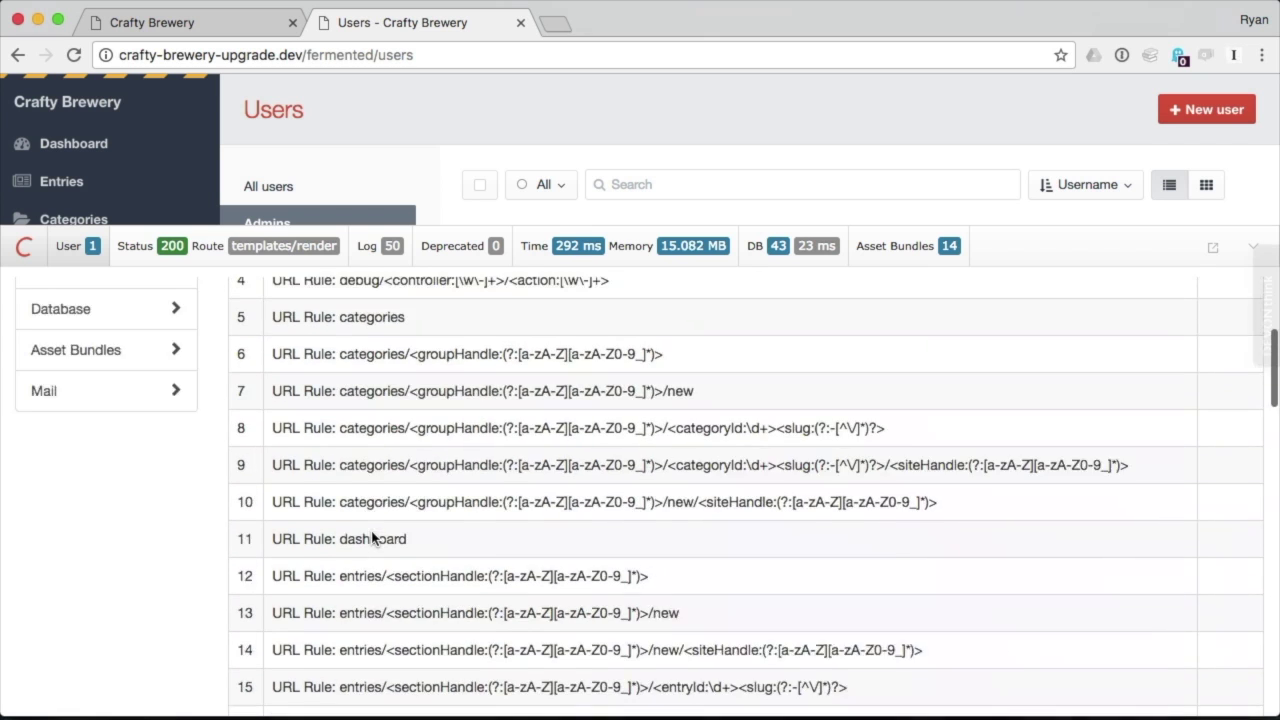
Browse the Request panel's Headers, Session and $_SERVER tabs, ending on Parameters routed to 'templates/render'.
left_click(100, 429)
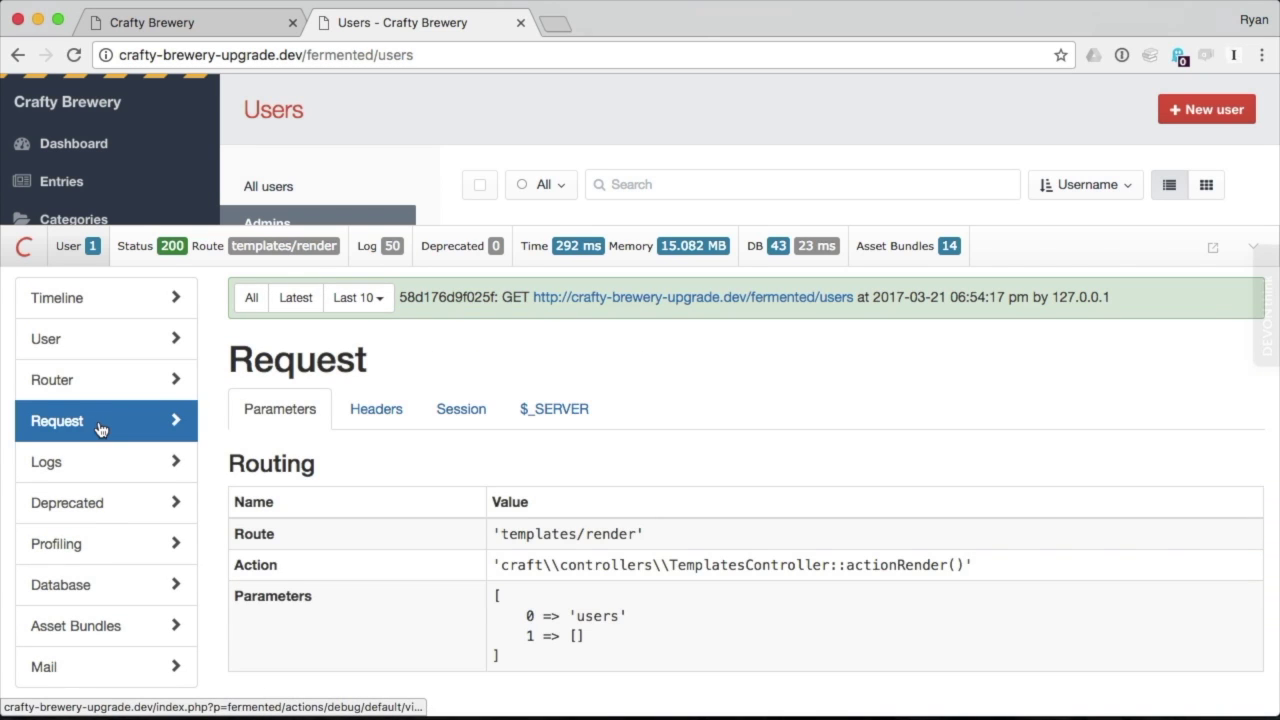
left_click(379, 410)
left_click(481, 430)
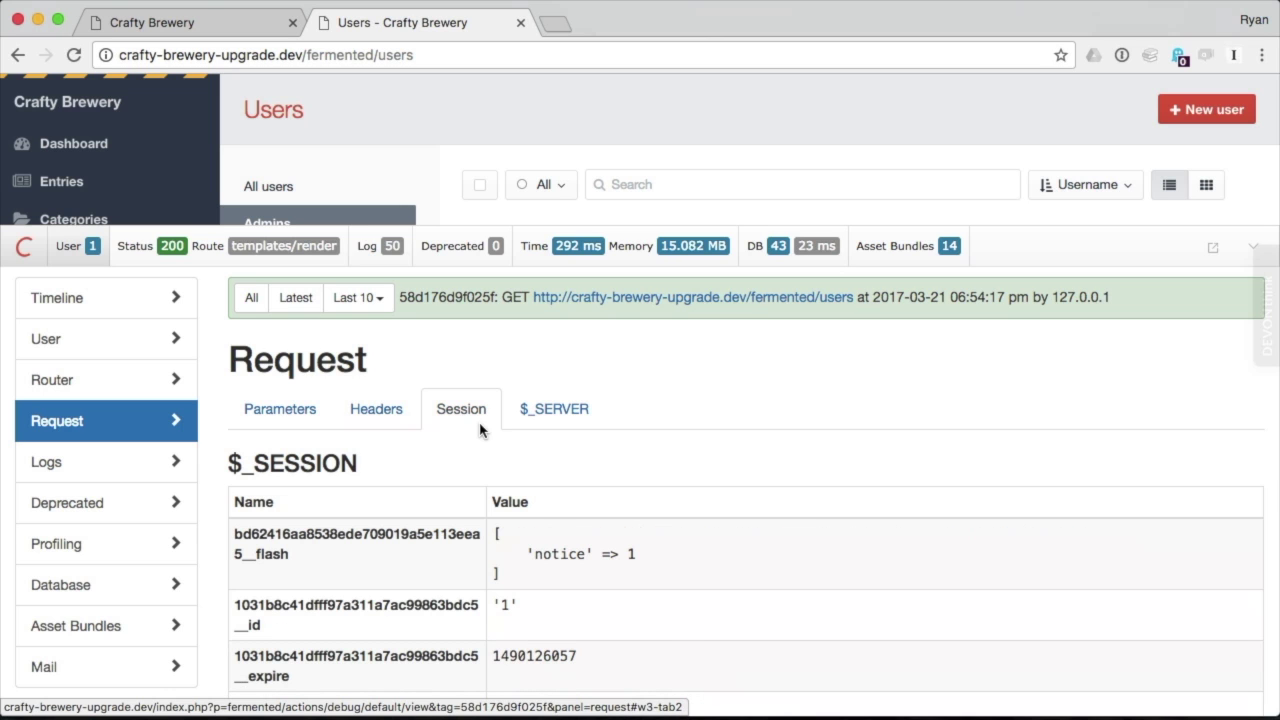
left_click(552, 425)
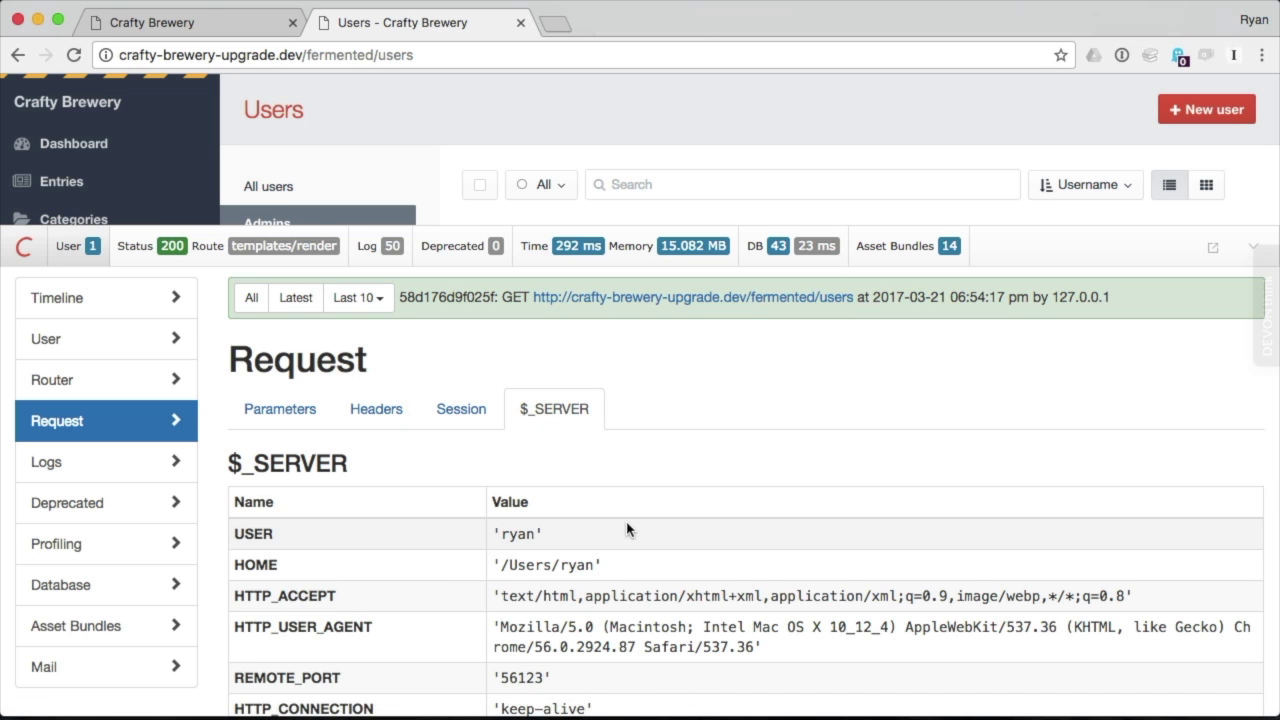
scroll(627, 529, "down", 2)
scroll(626, 523, "up", 2)
left_click(295, 415)
scroll(386, 543, "down", 1)
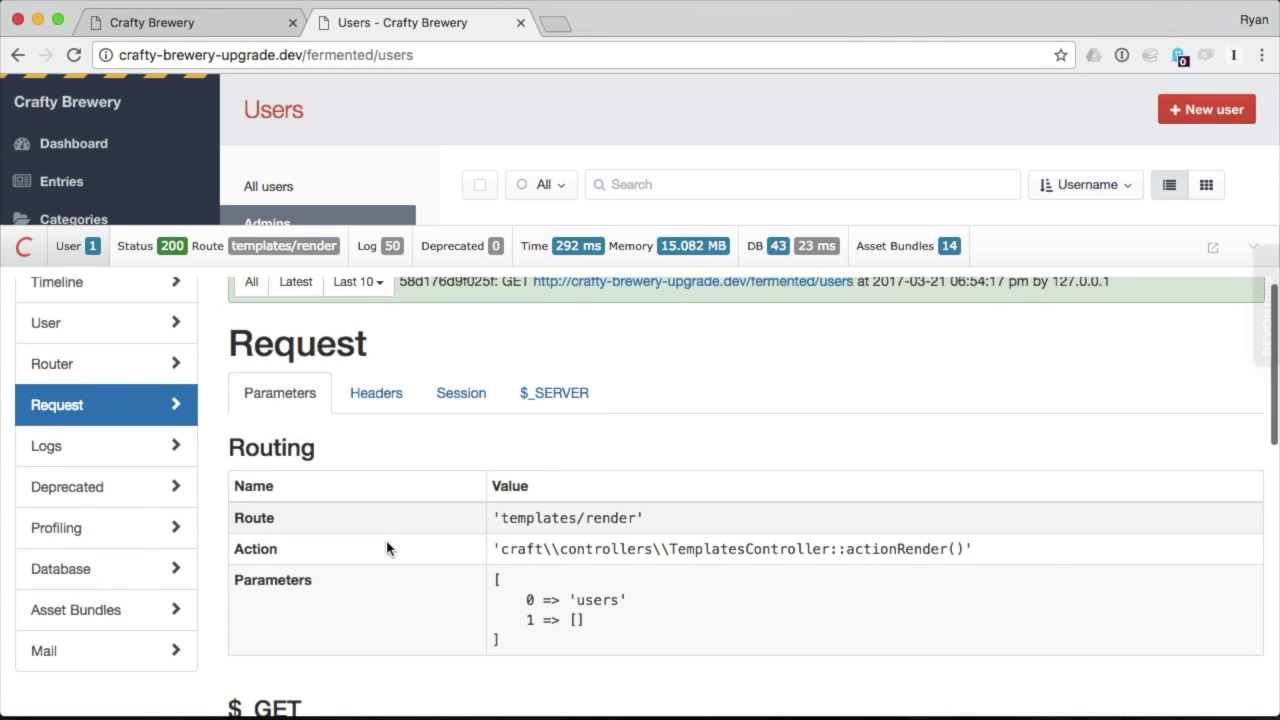
scroll(386, 543, "up", 1)
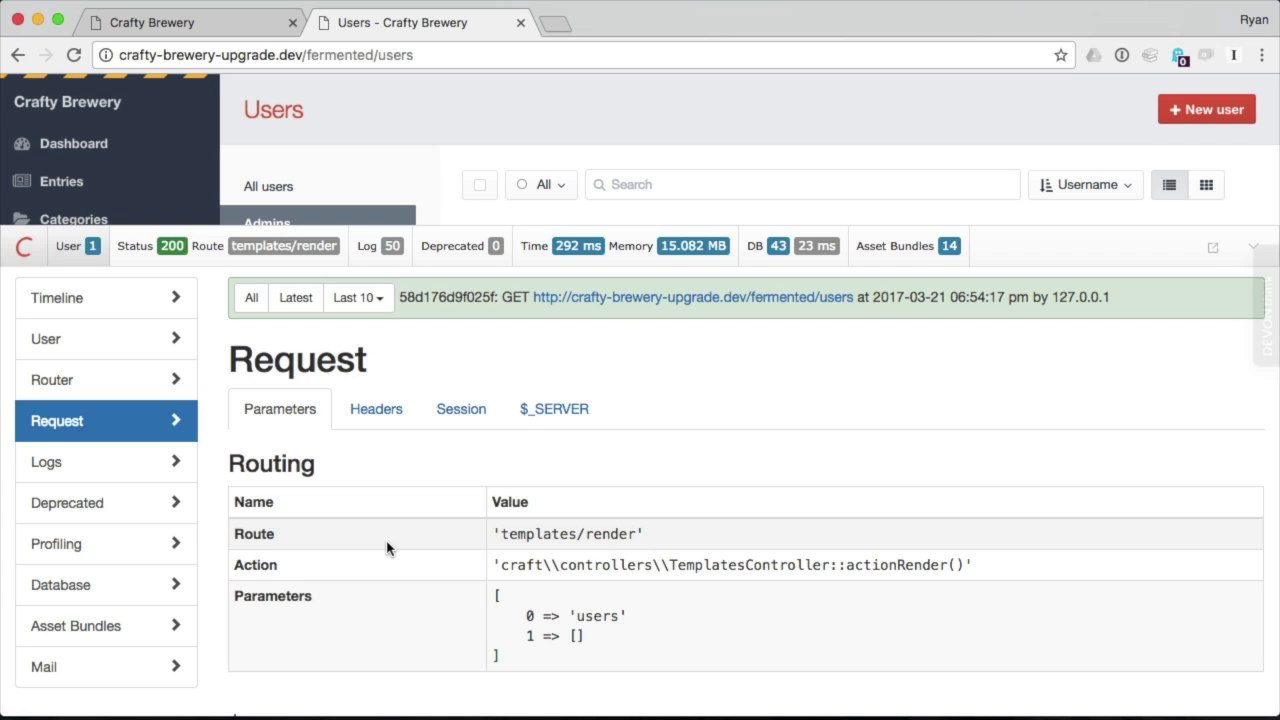
Review the request's Logs, Deprecated, Profiling and Database query panels.
left_click(45, 465)
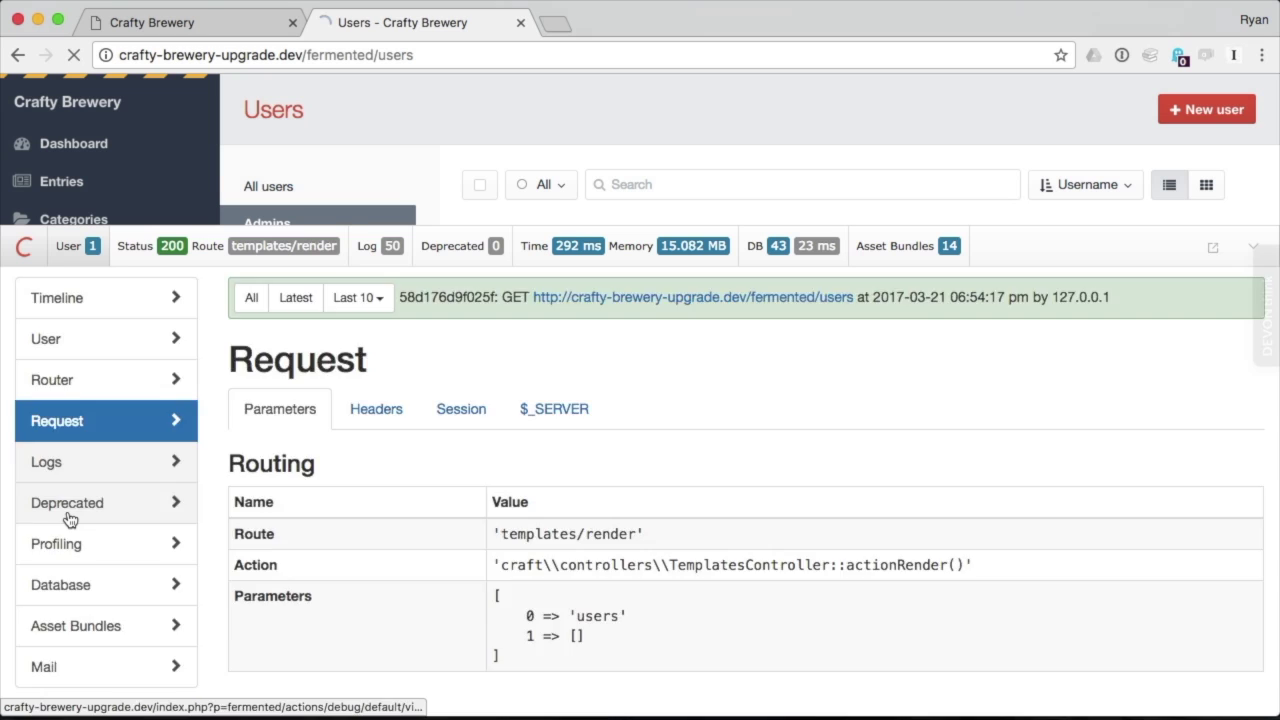
left_click(68, 510)
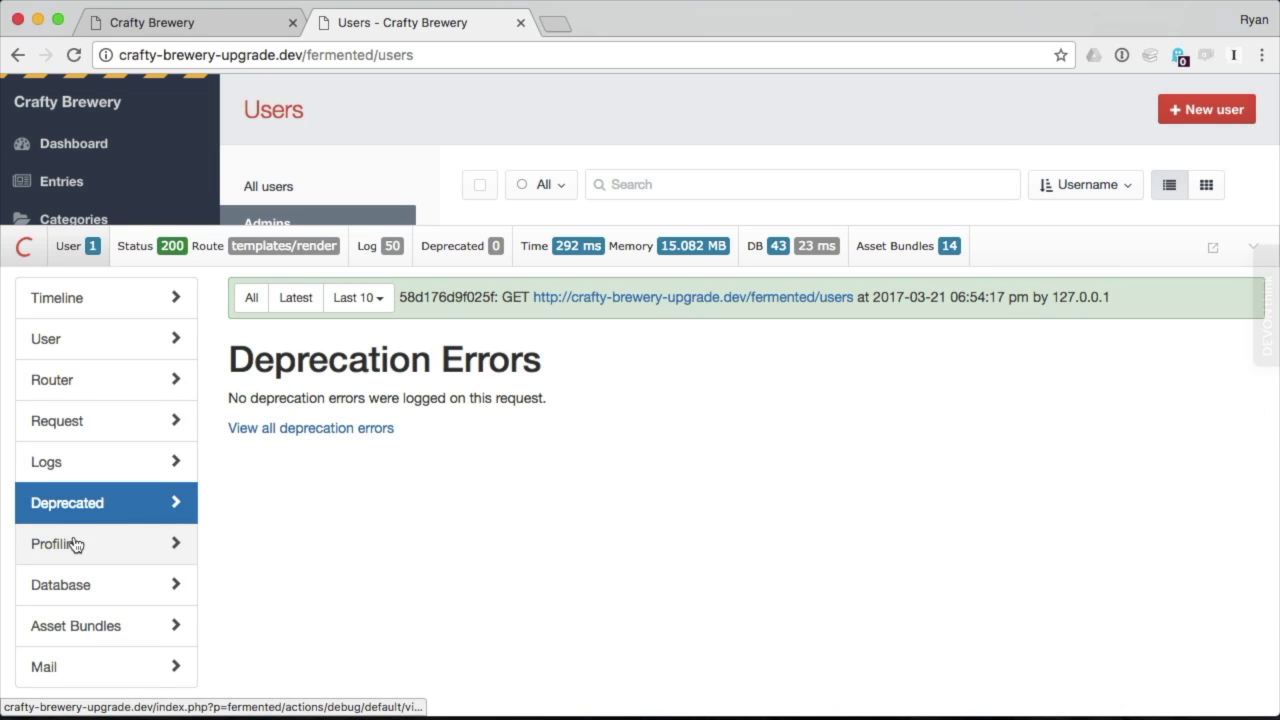
left_click(73, 544)
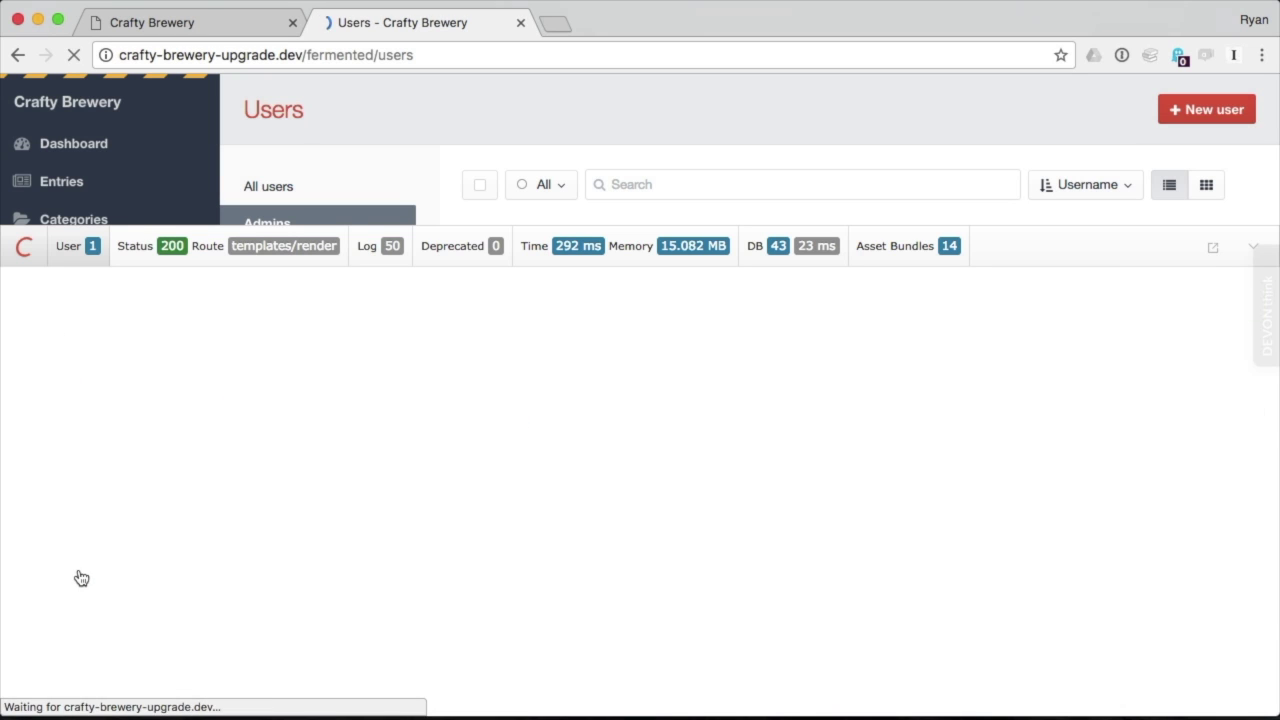
left_click(80, 594)
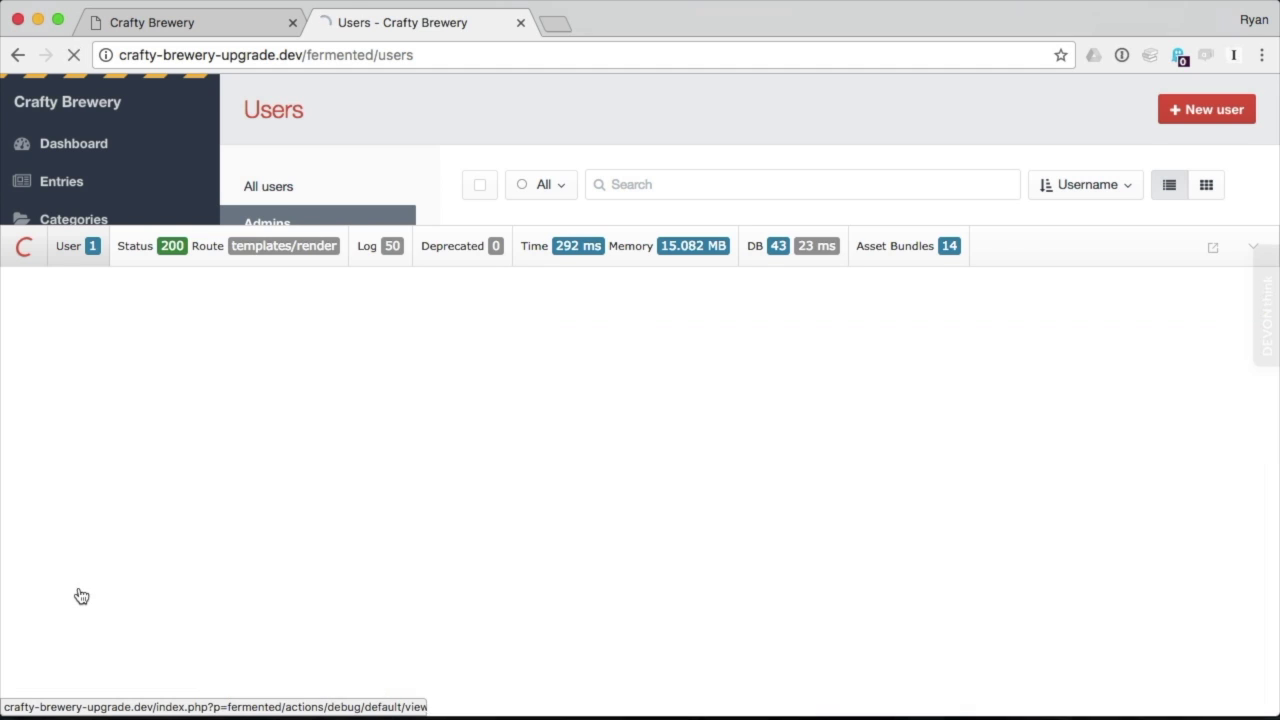
scroll(357, 606, "down", 4)
scroll(352, 605, "down", 5)
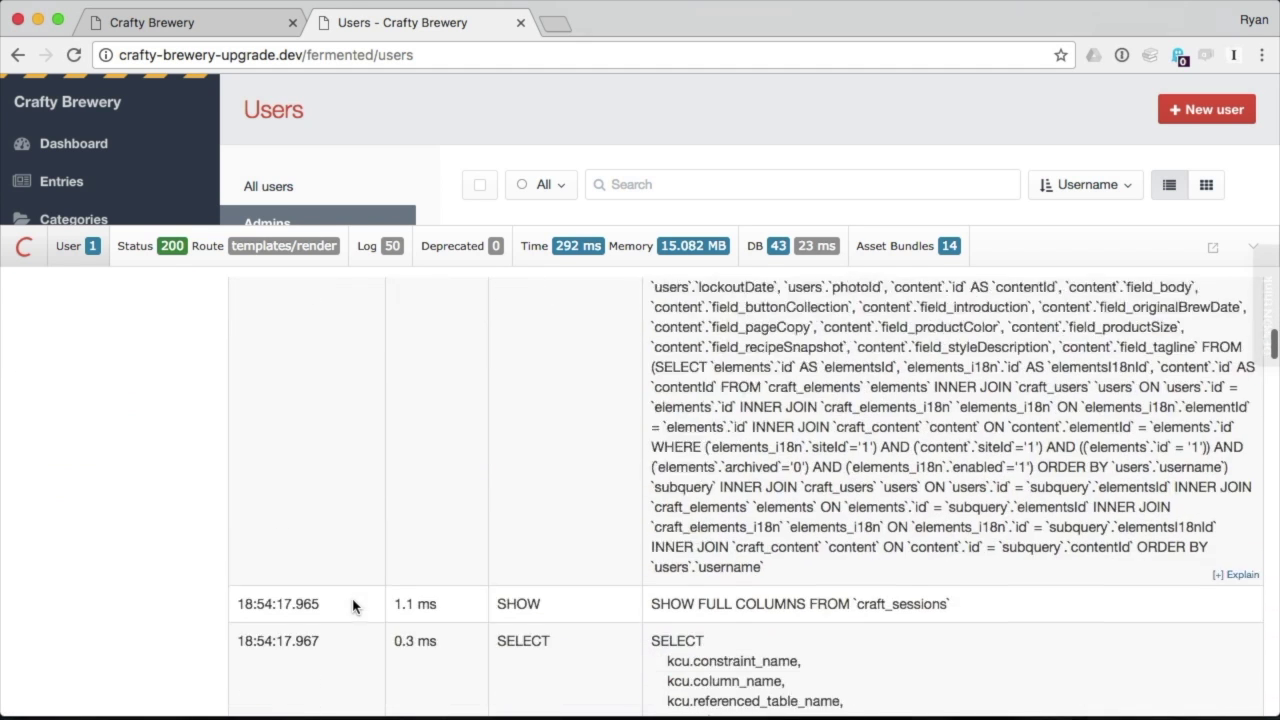
scroll(345, 606, "up", 10)
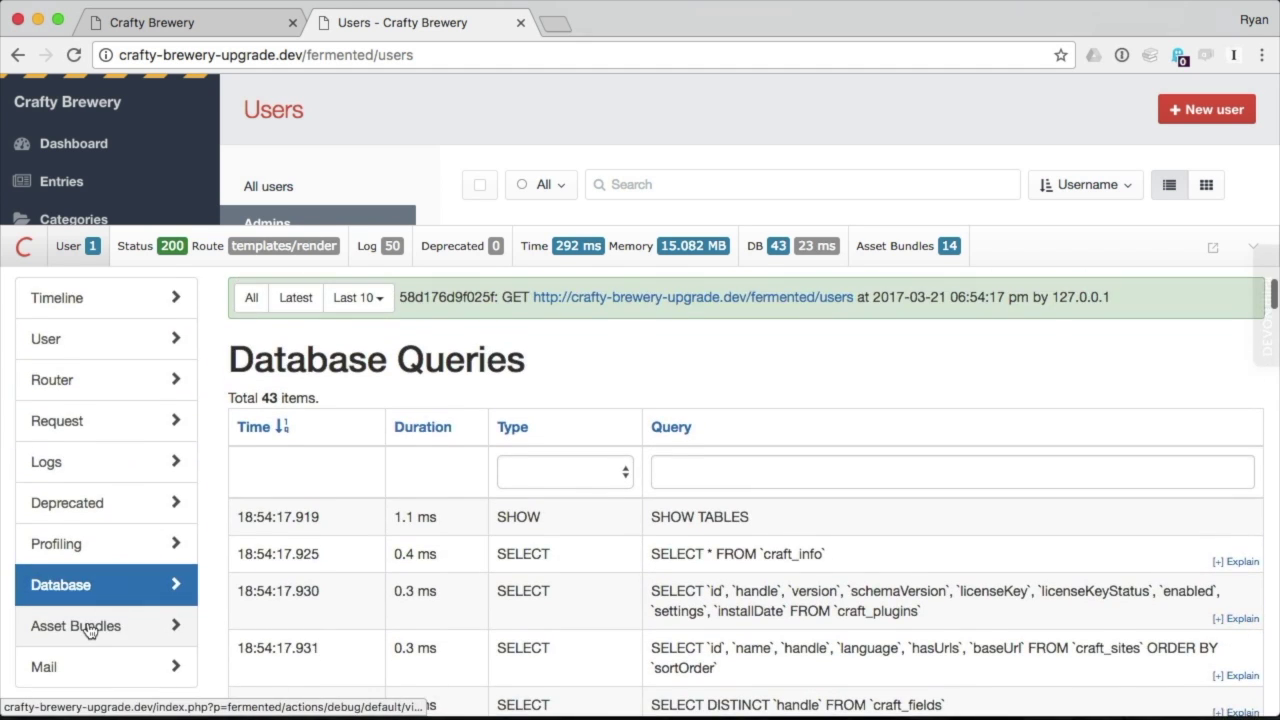
Check the Asset Bundles and Mail panels, ending on the 289 ms Timeline.
left_click(88, 628)
scroll(360, 645, "down", 4)
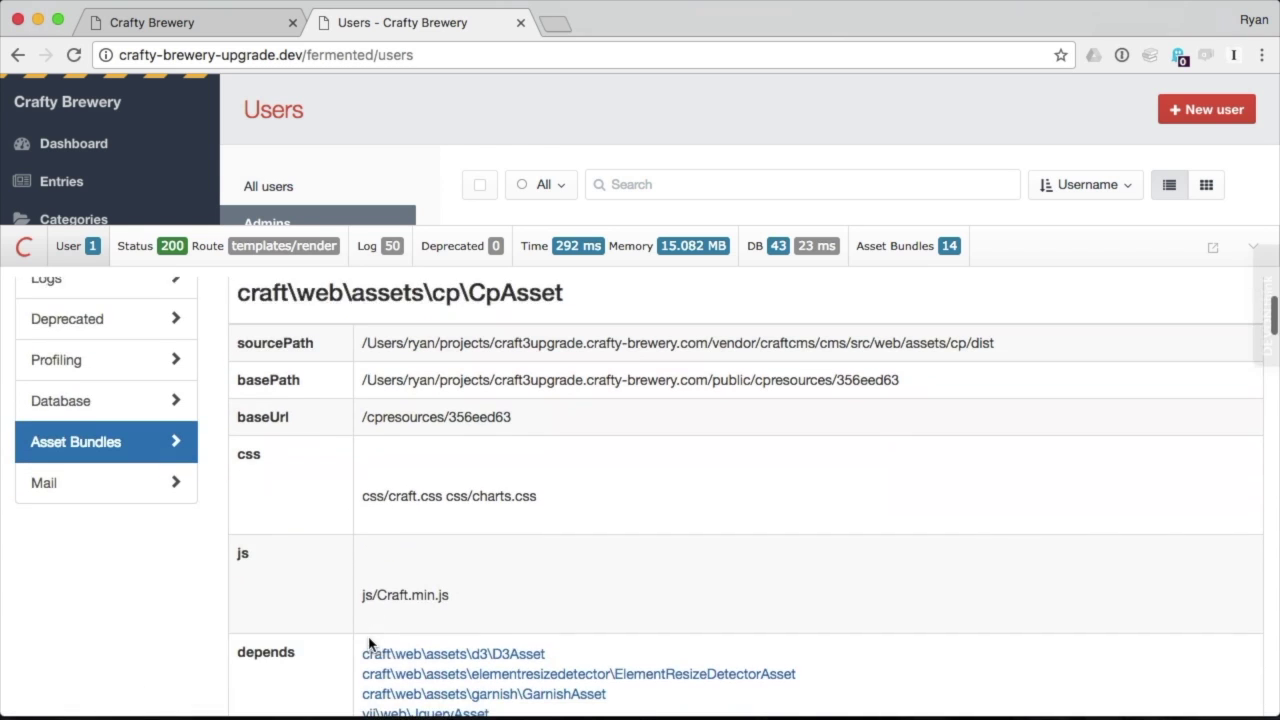
left_click(94, 457)
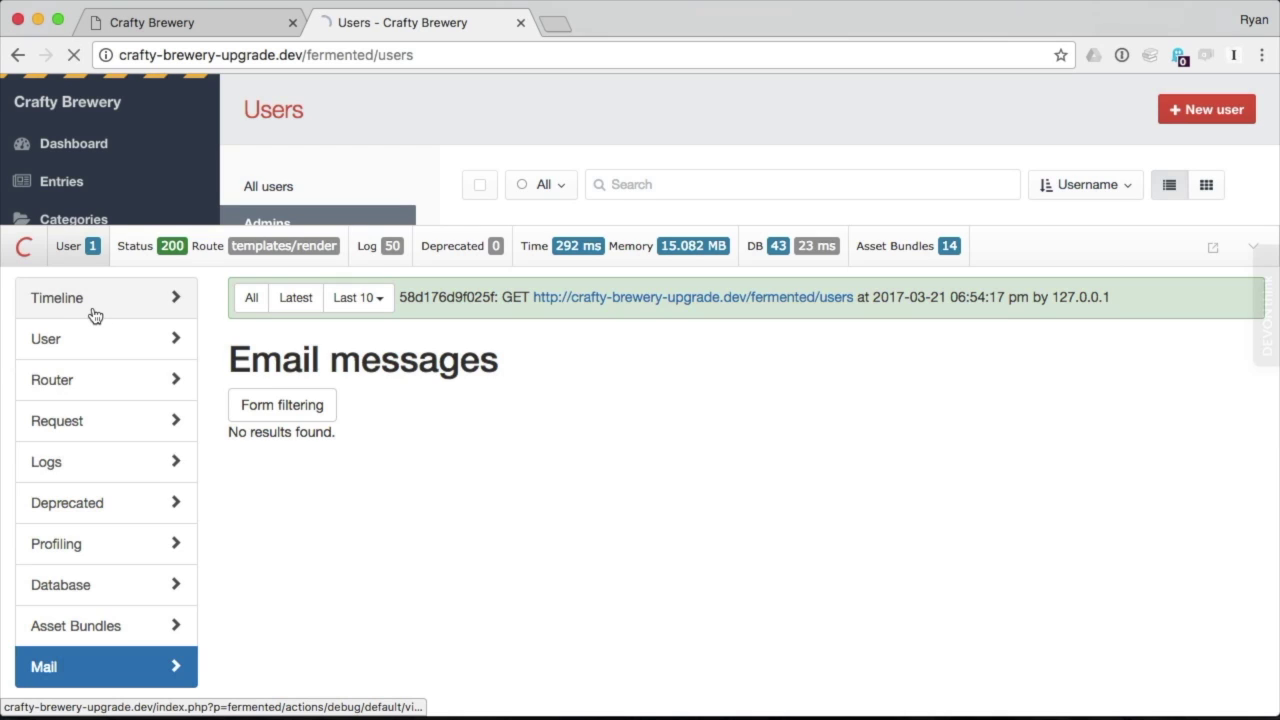
left_click(94, 300)
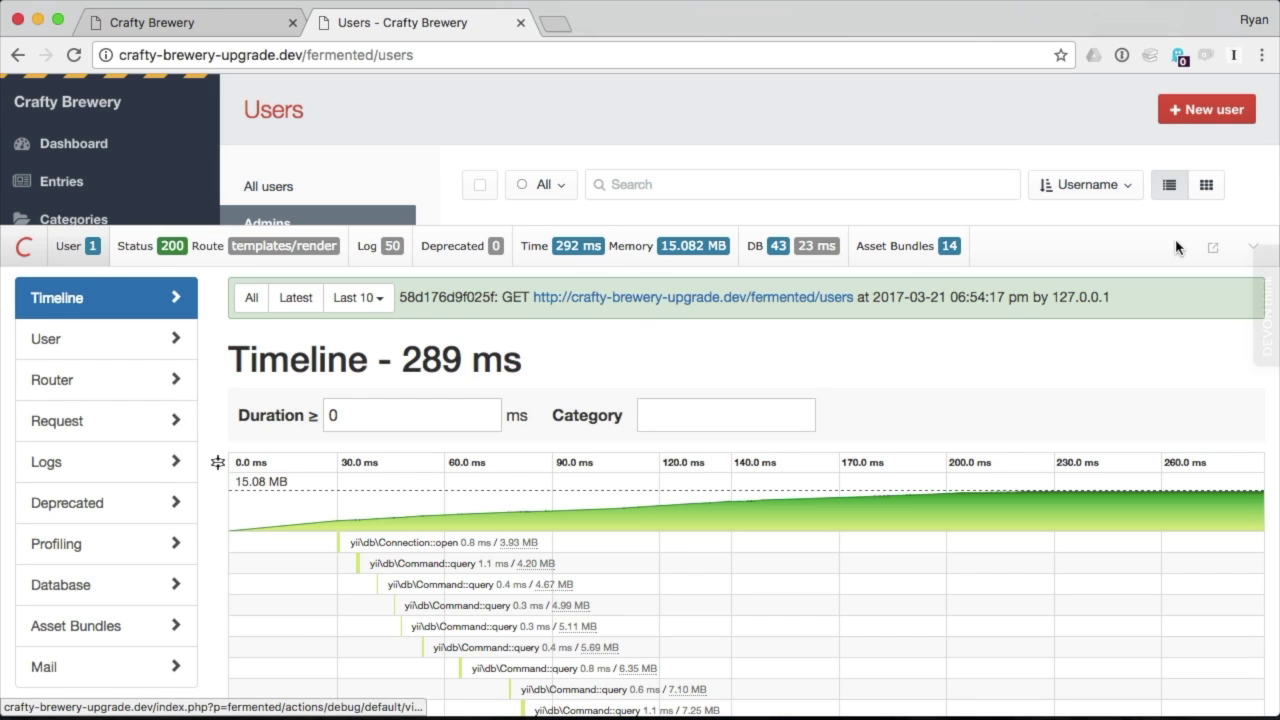
Close the debug panel, hide the toolbar, and launch the standalone Yii Debugger in a new tab.
left_click(1242, 250)
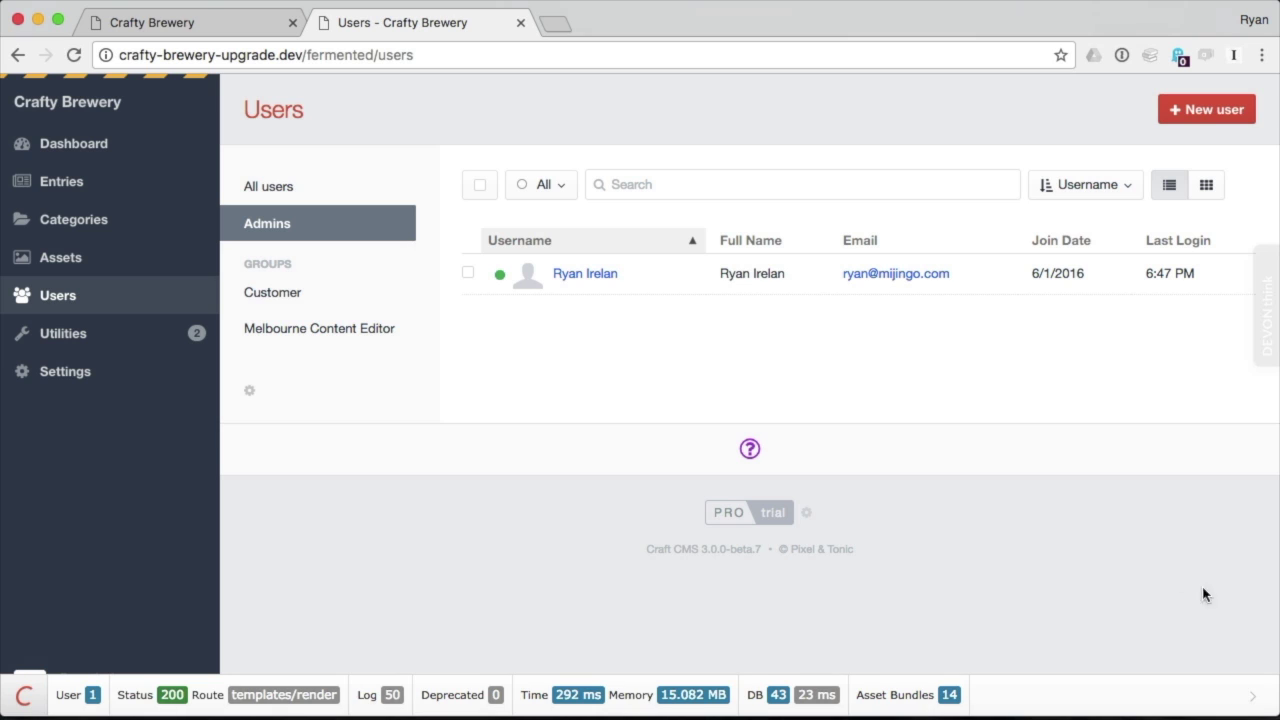
left_click(1251, 699)
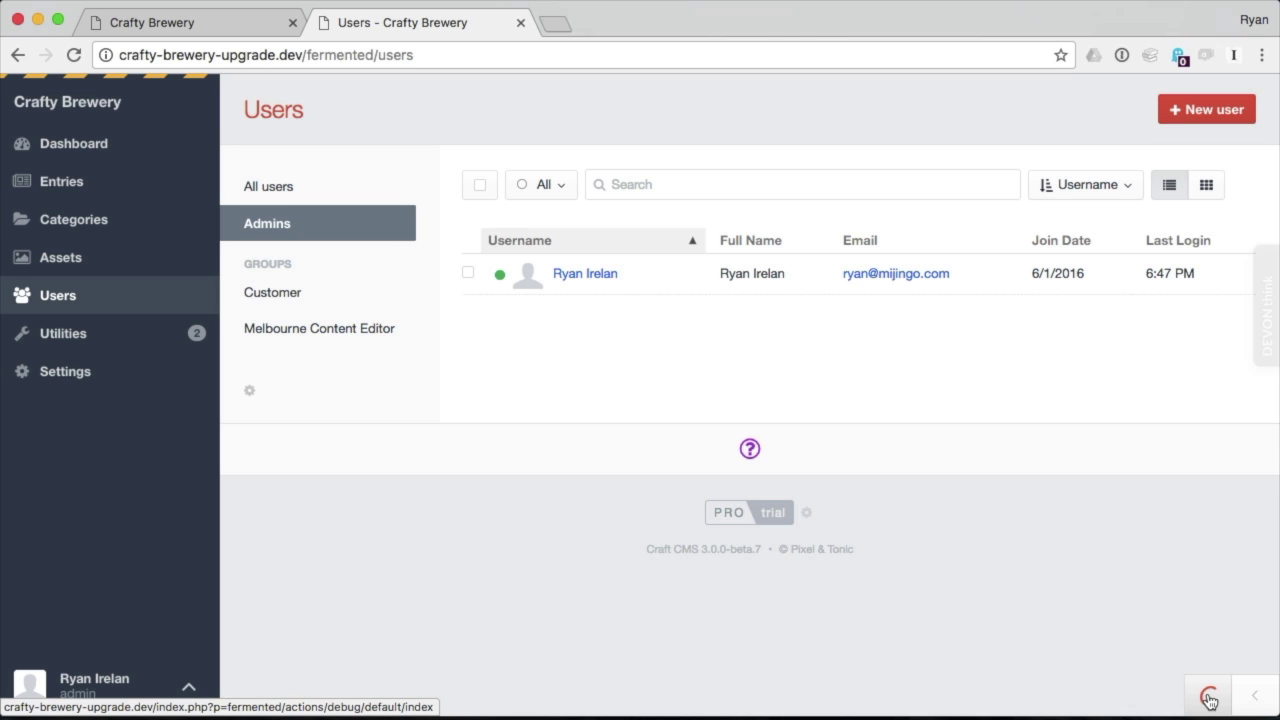
left_click(1209, 700)
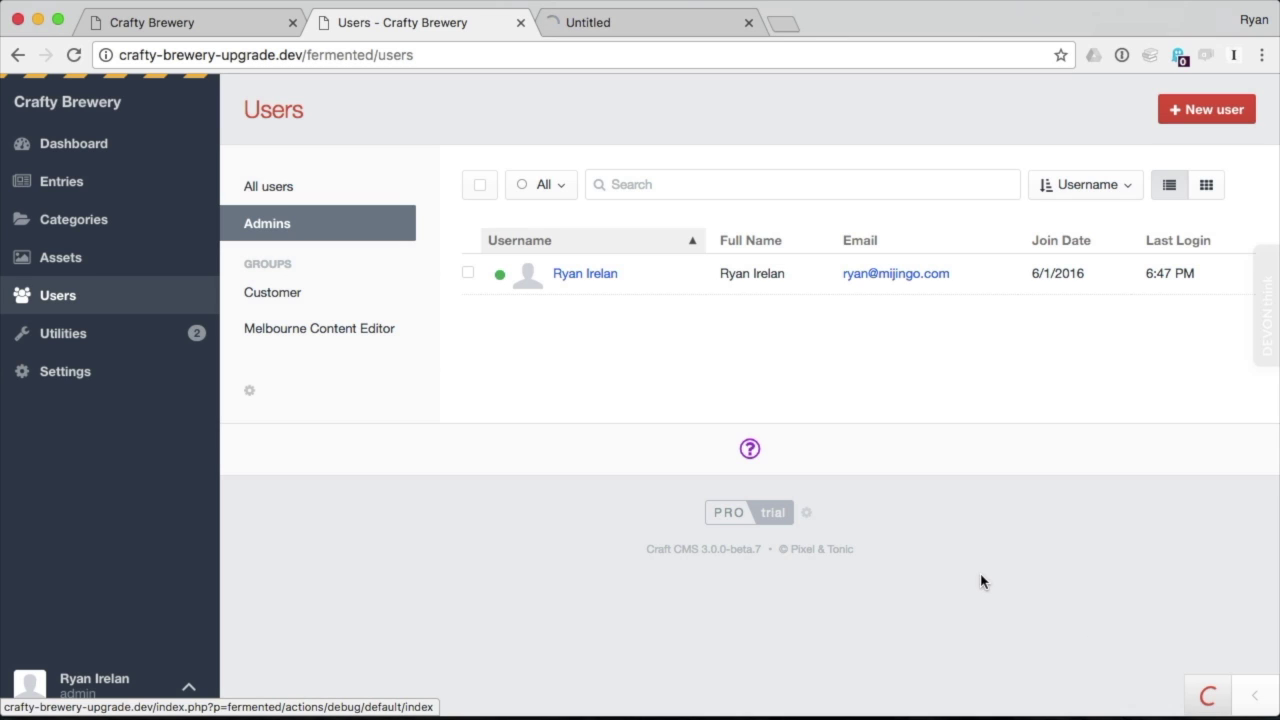
In the Yii Debugger, view the 18:48:52 myaccount request's logs, then go back to the list.
left_click(613, 29)
scroll(405, 374, "down", 10)
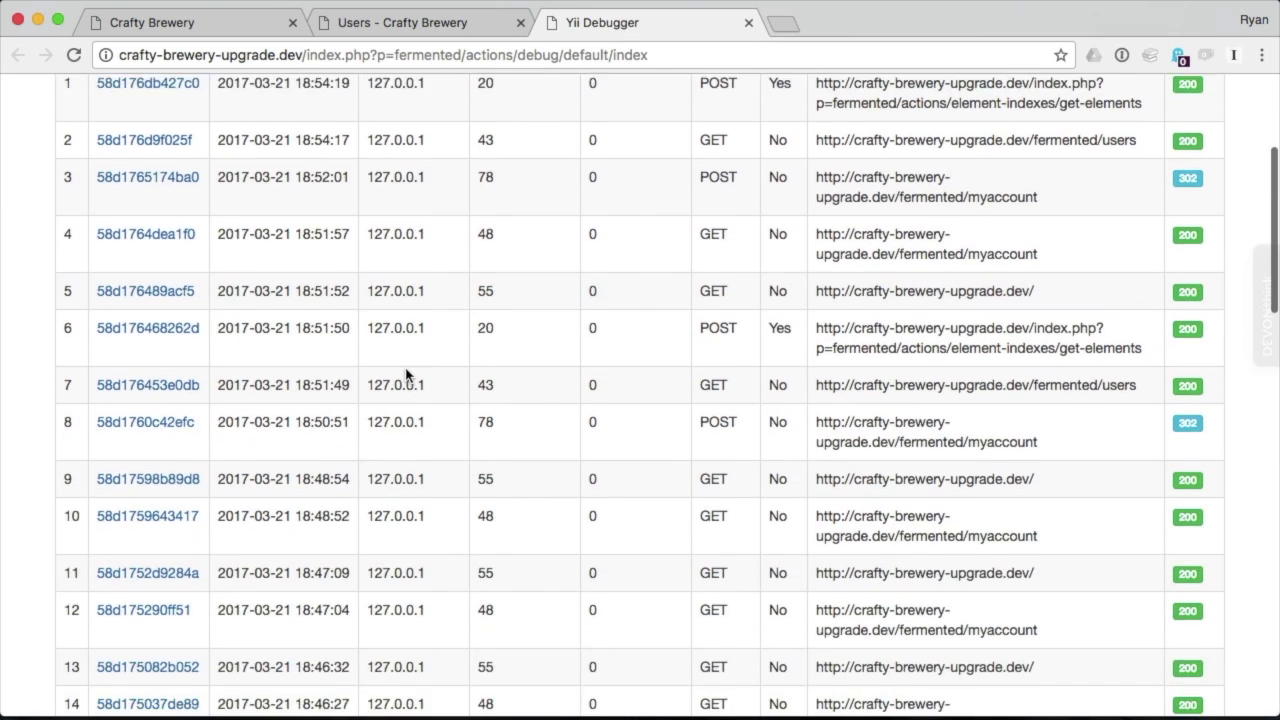
scroll(405, 374, "down", 7)
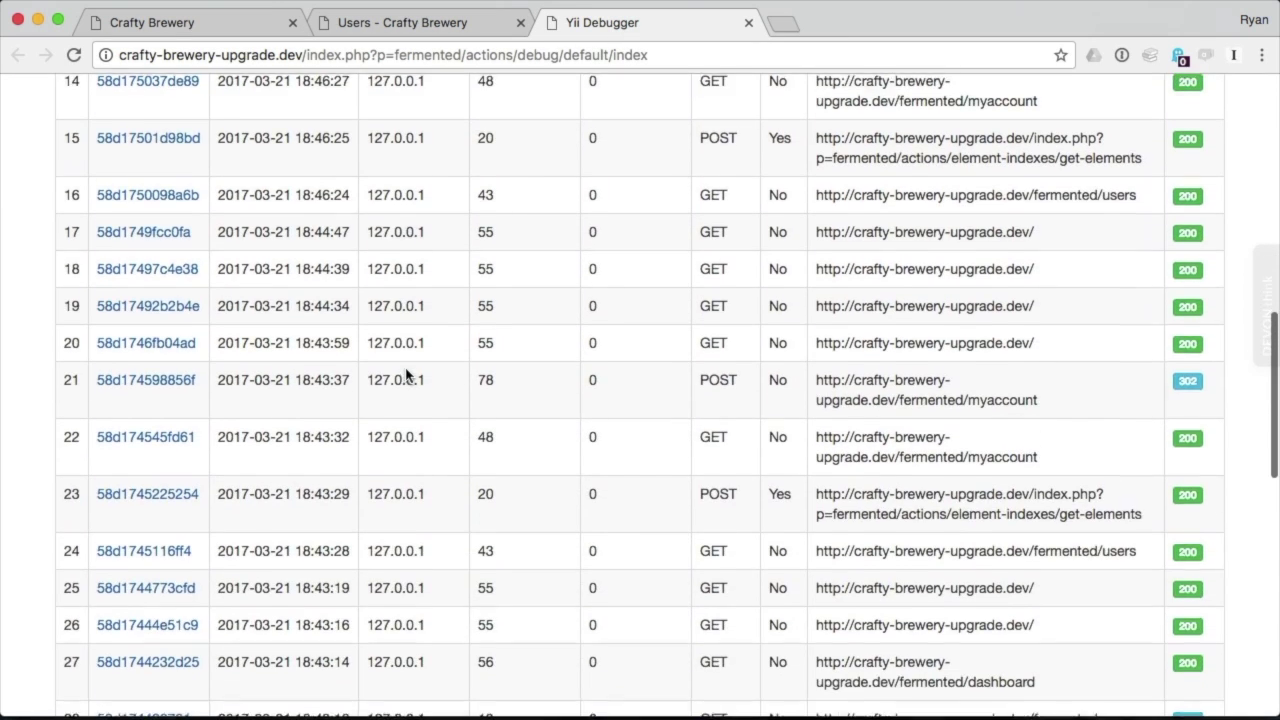
scroll(405, 374, "up", 15)
scroll(260, 240, "up", 3)
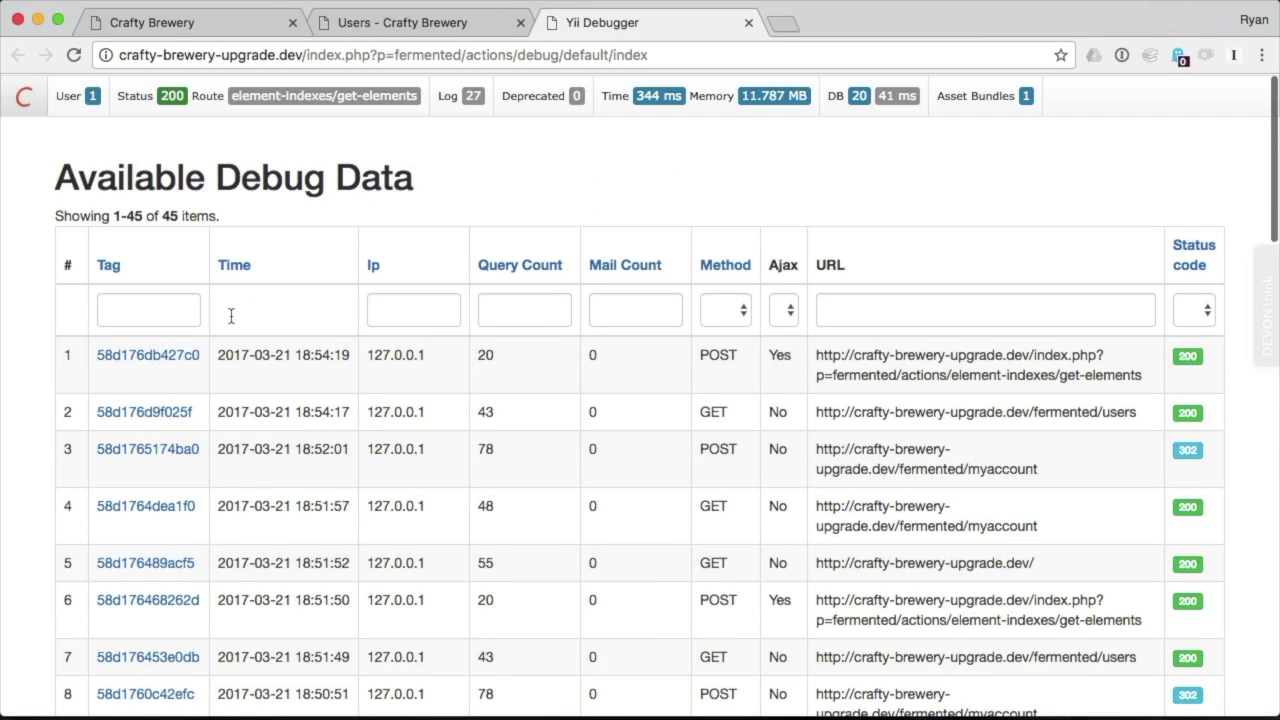
scroll(295, 490, "down", 8)
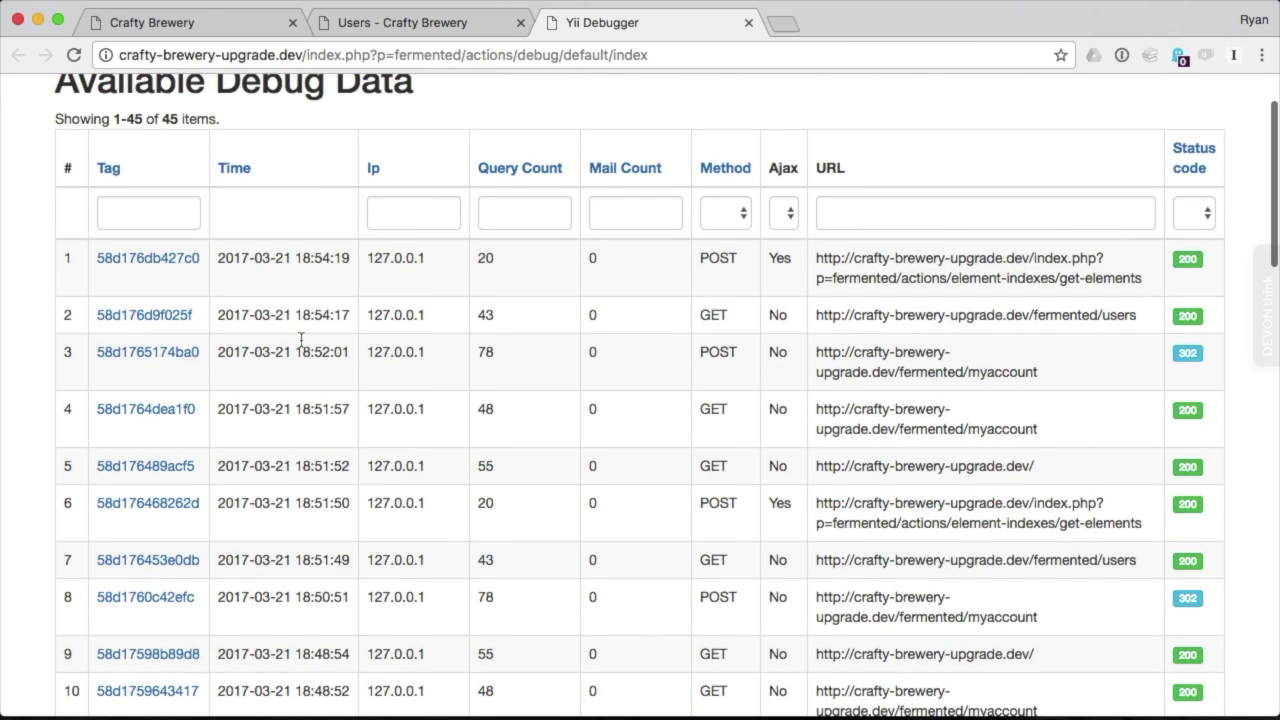
scroll(300, 316, "down", 1)
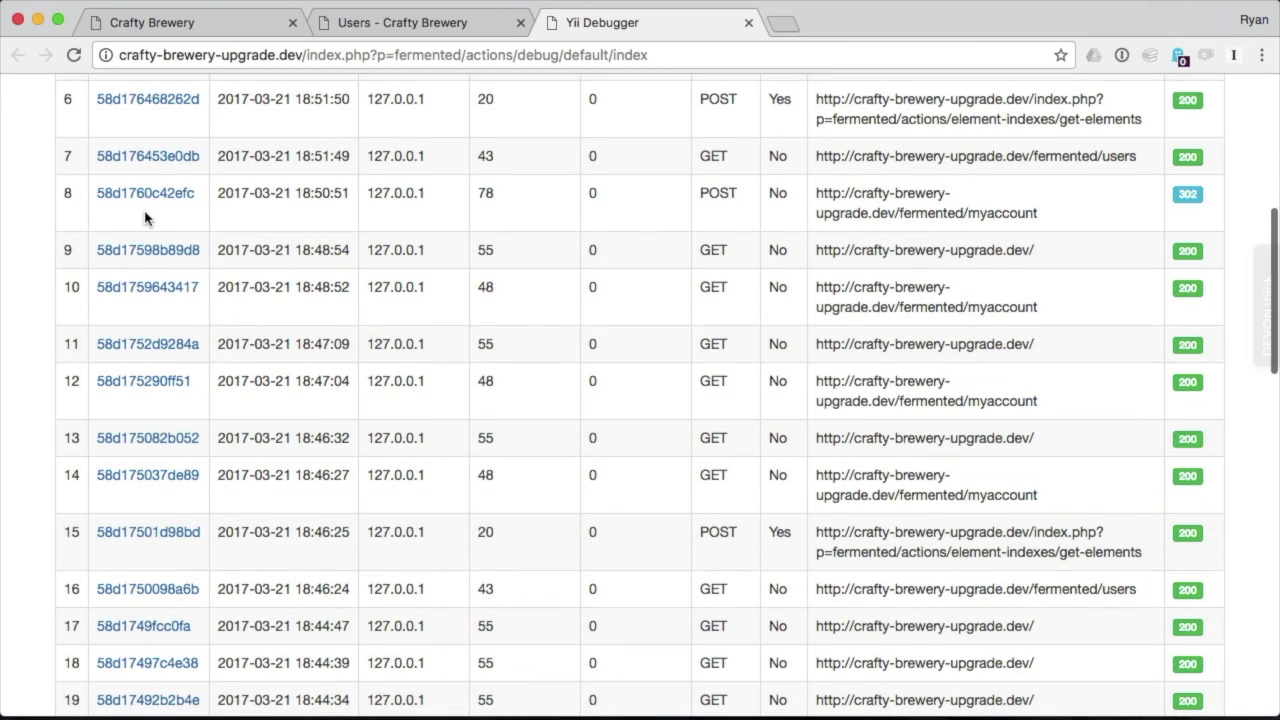
left_click(143, 288)
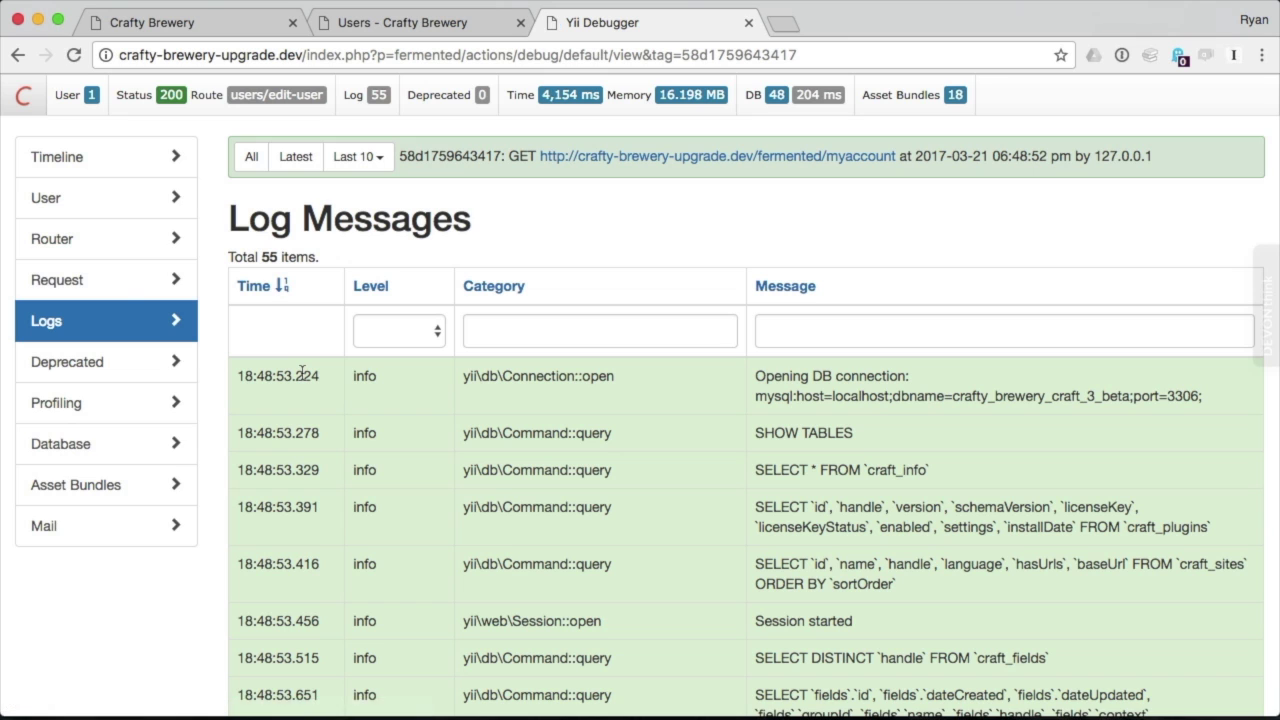
scroll(532, 497, "down", 4)
scroll(528, 491, "up", 3)
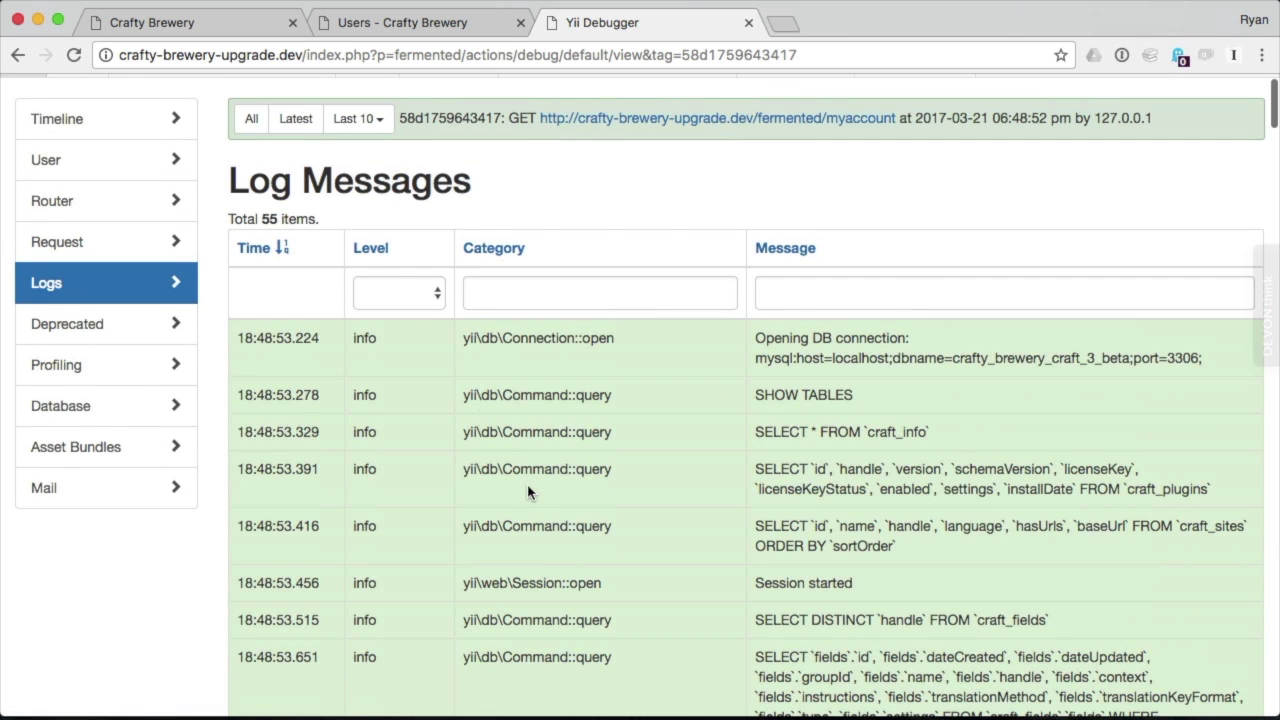
left_click(18, 55)
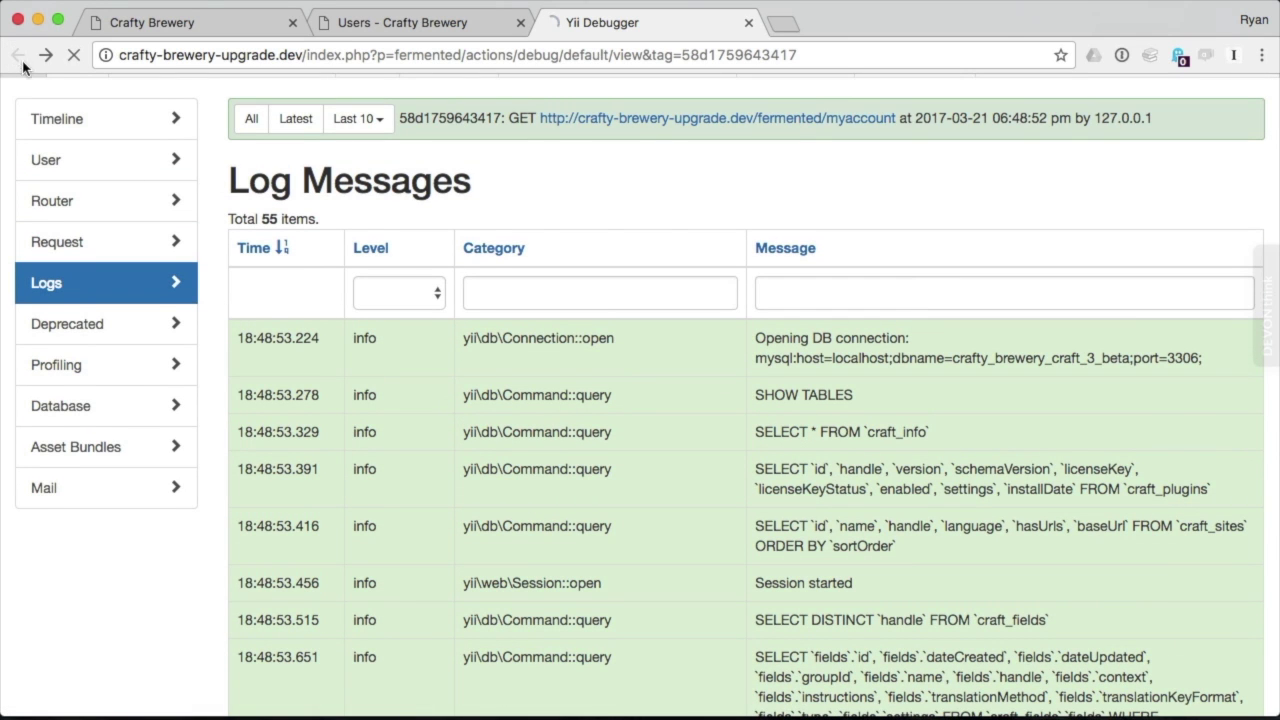
View the 18:43:29 get-elements request's logs, then return to Available Debug Data.
scroll(300, 370, "up", 6)
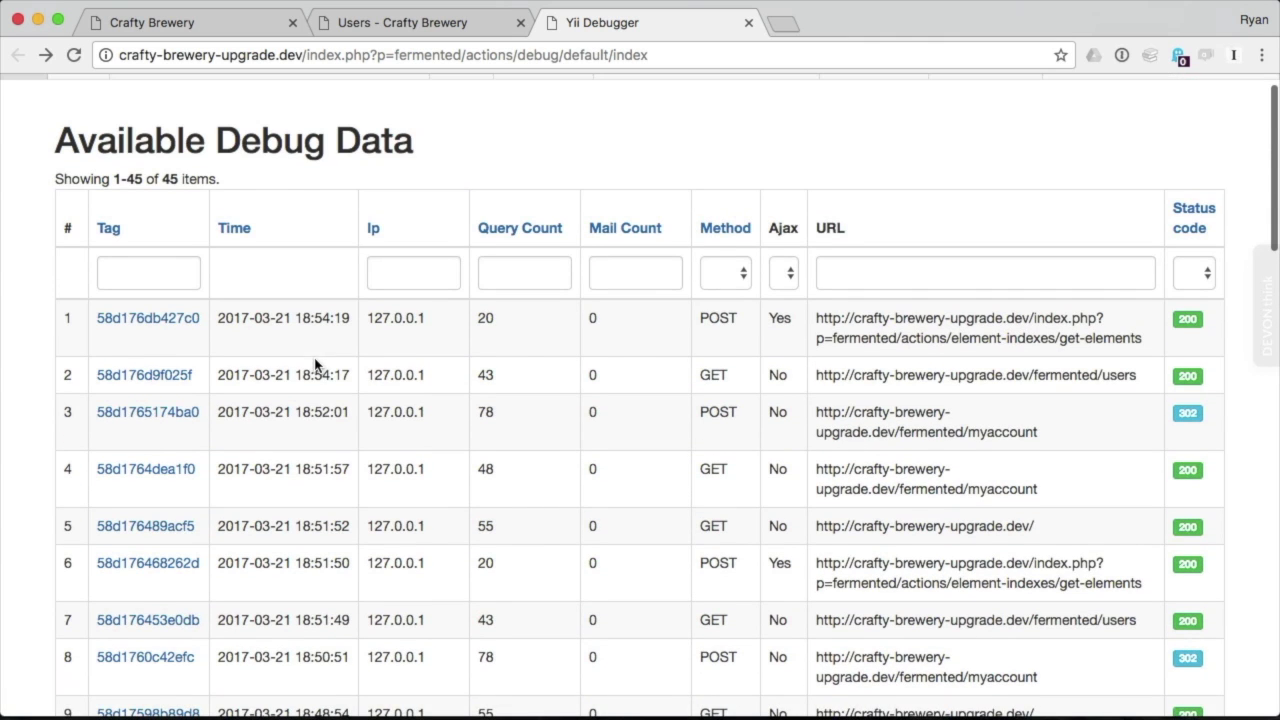
scroll(230, 457, "down", 10)
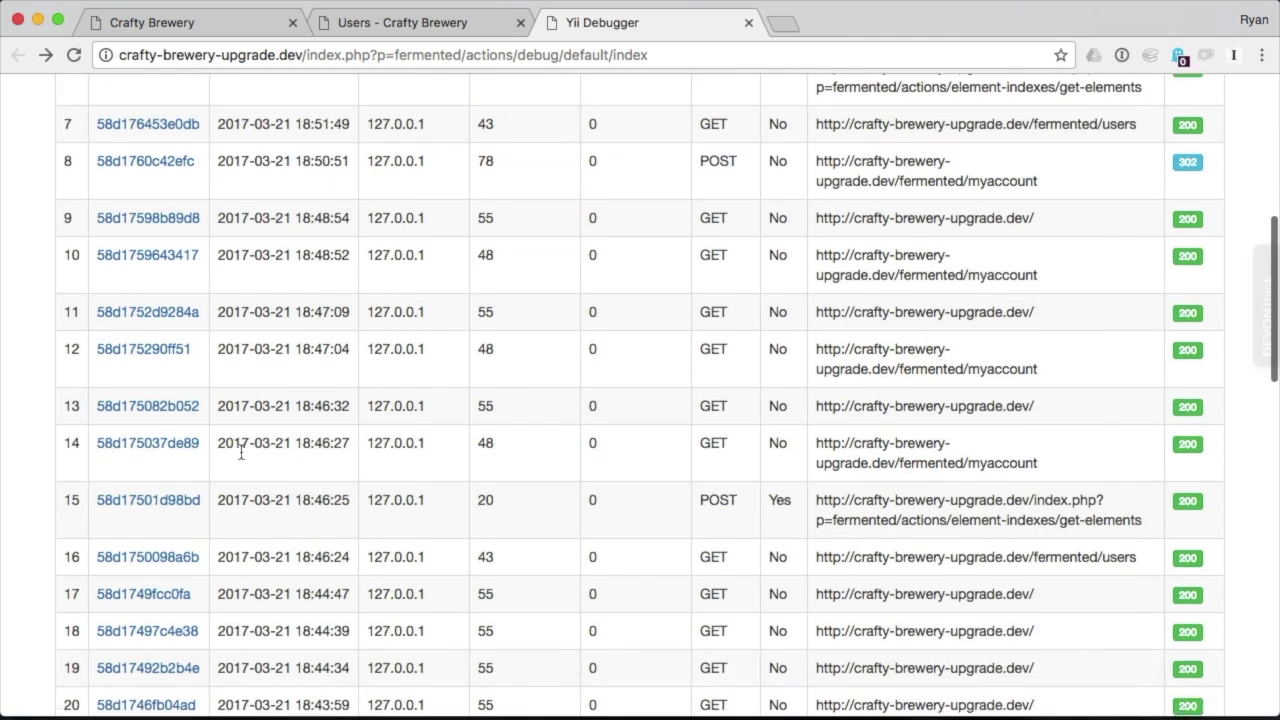
scroll(240, 457, "down", 4)
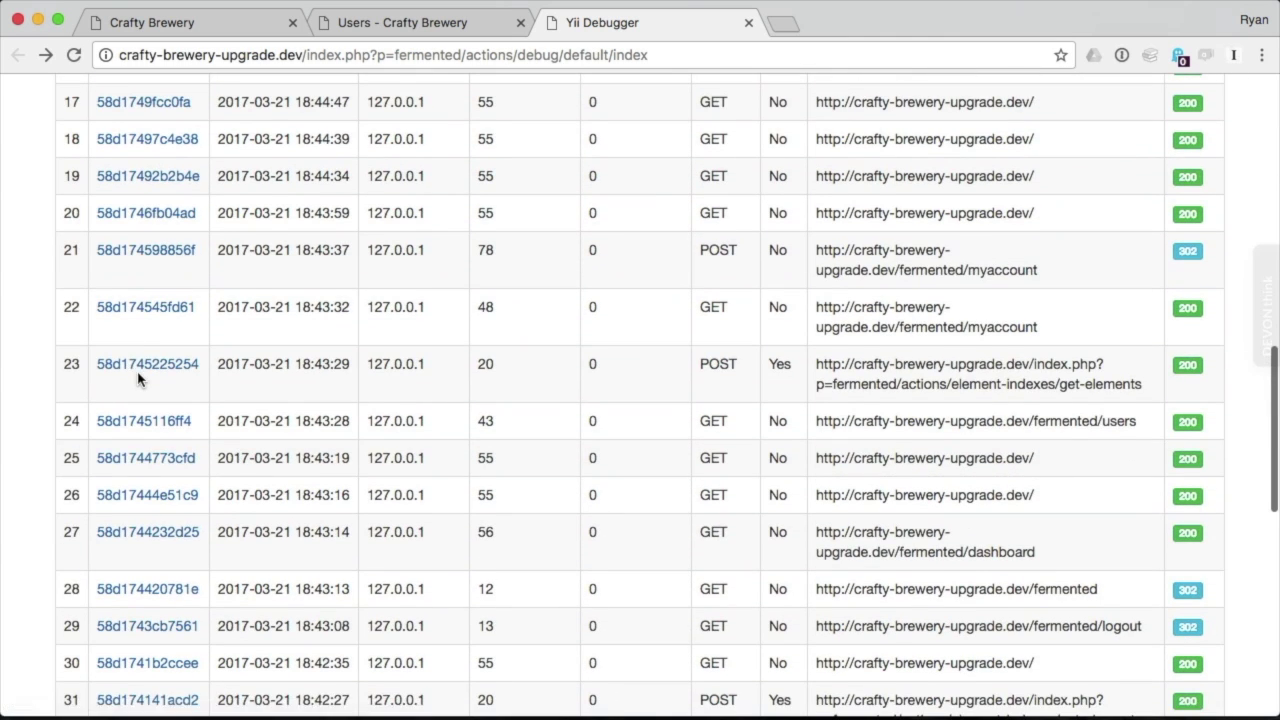
left_click(147, 367)
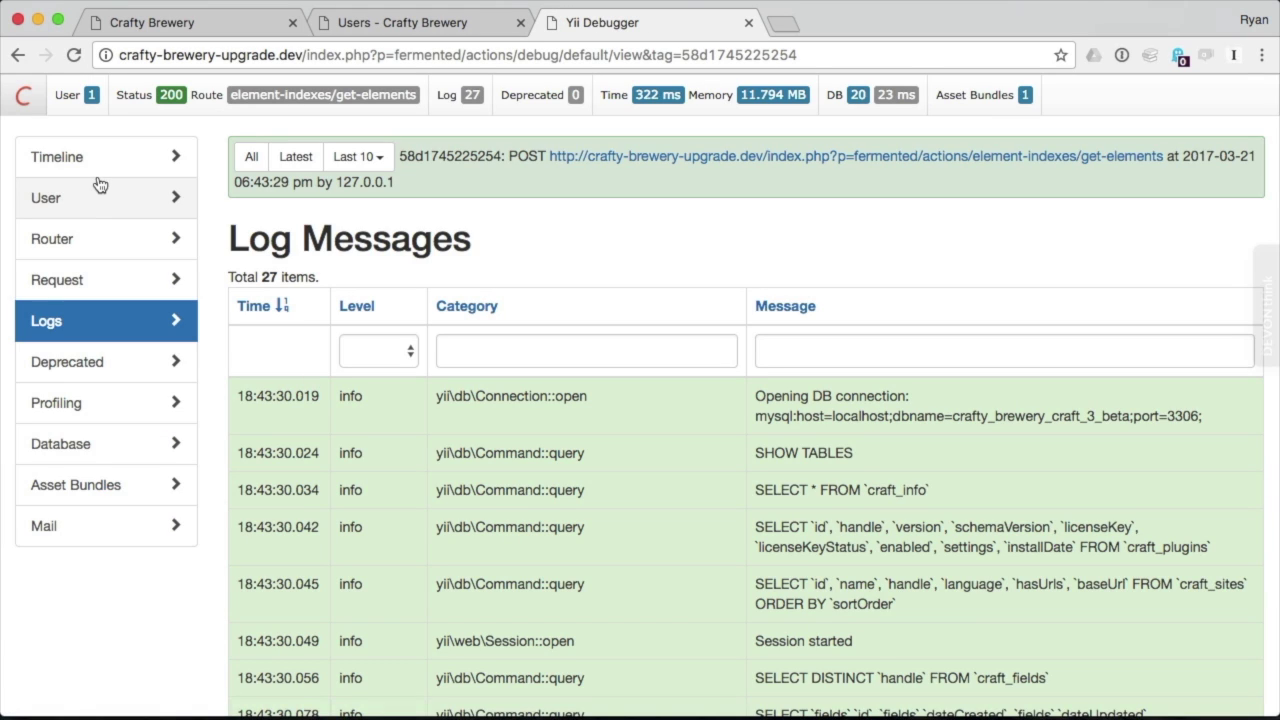
left_click(22, 58)
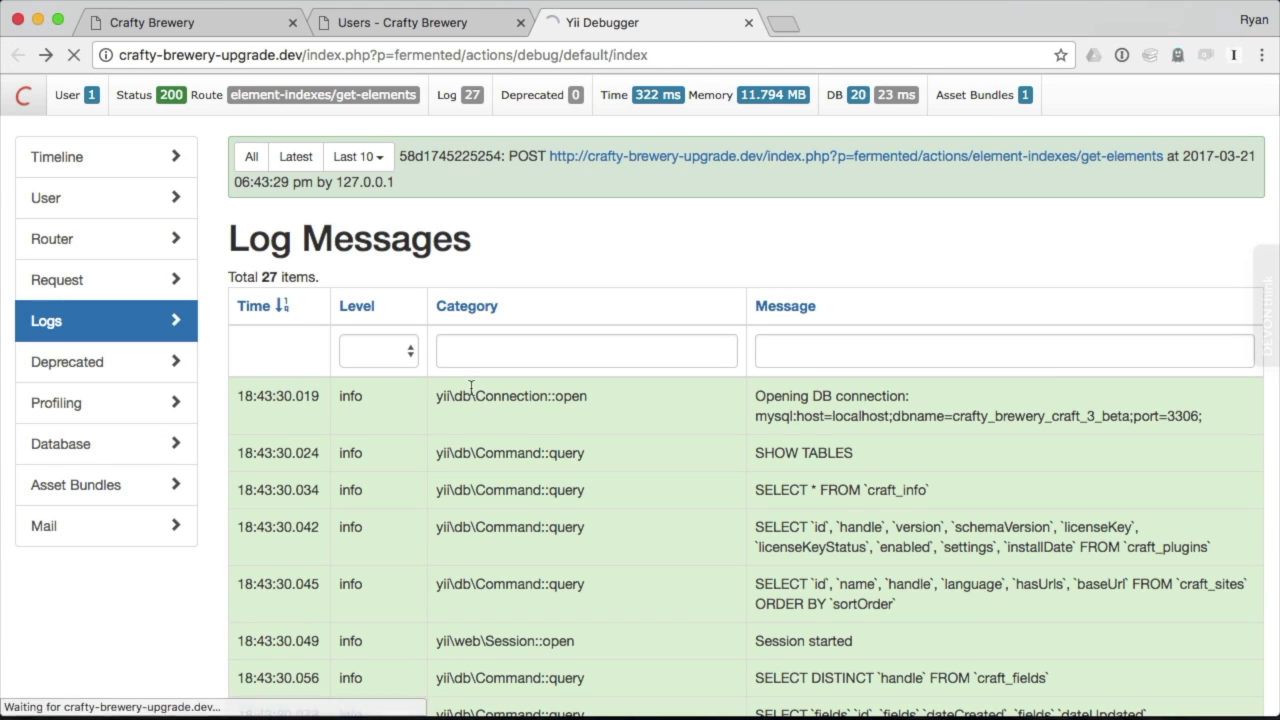
scroll(471, 388, "up", 10)
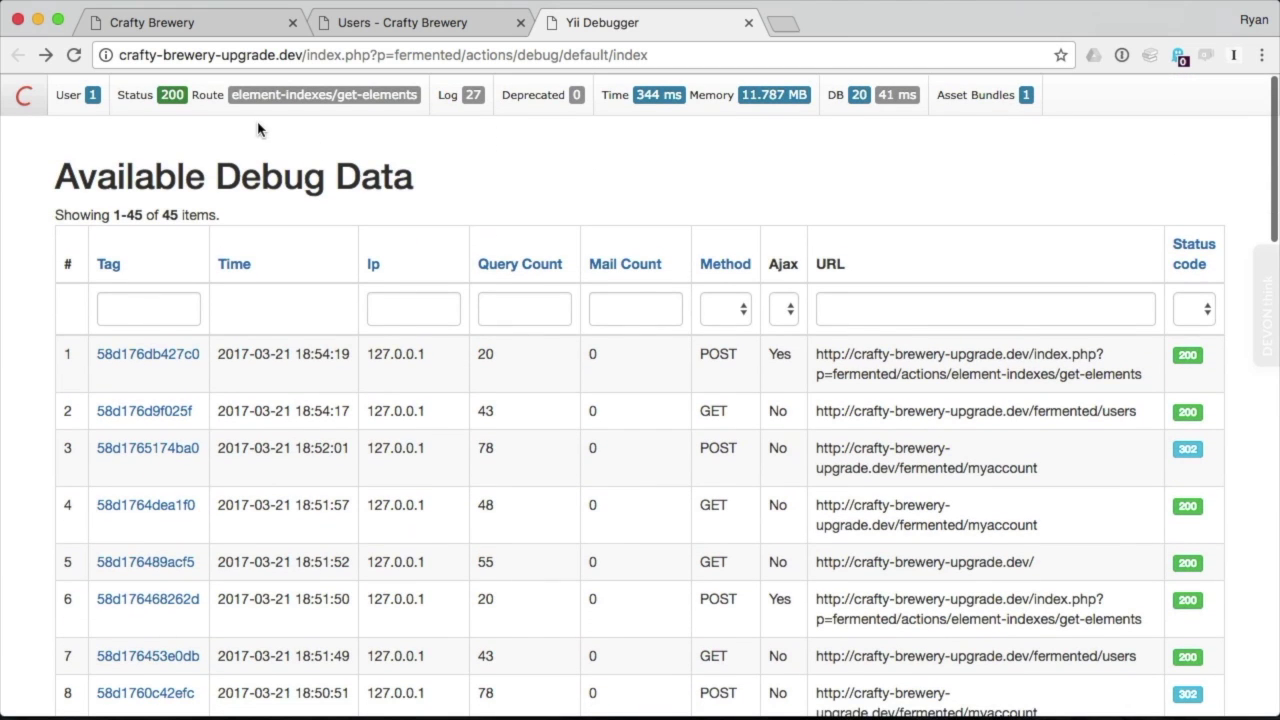
Close the Yii Debugger and expand the debug toolbar on the Crafty Brewery home page (407 ms, 55 queries).
left_click(748, 22)
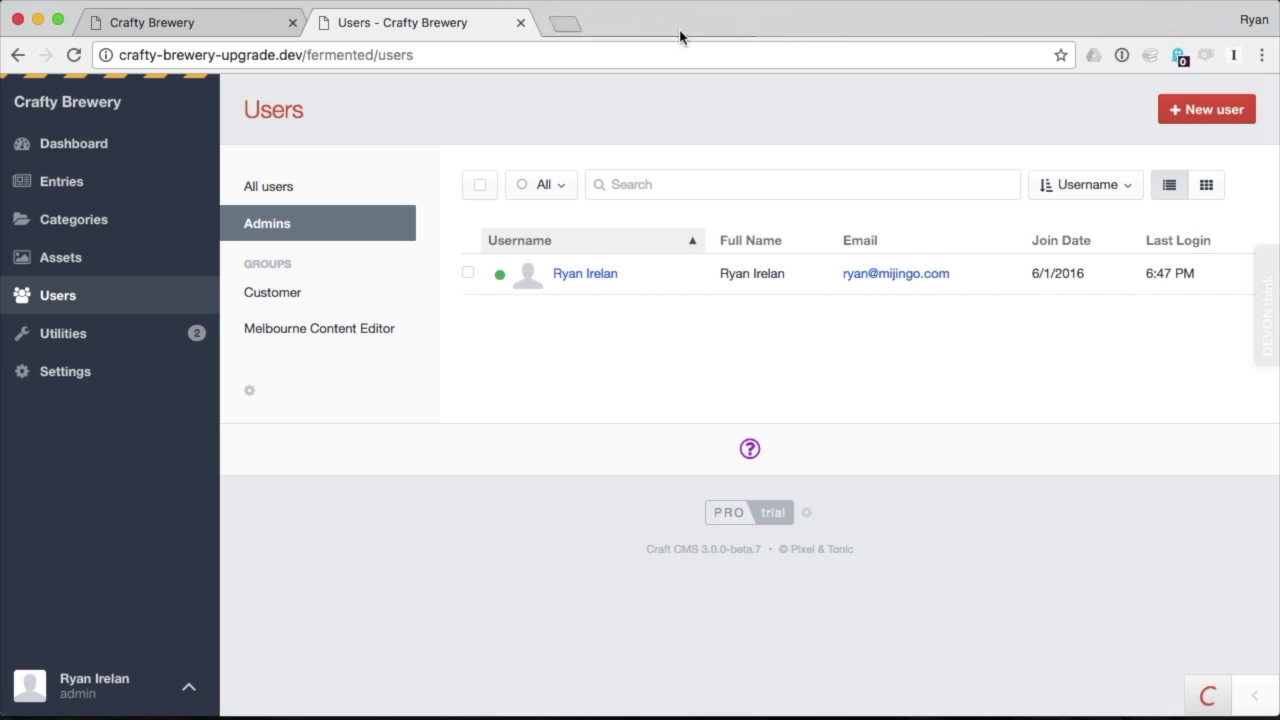
left_click(190, 33)
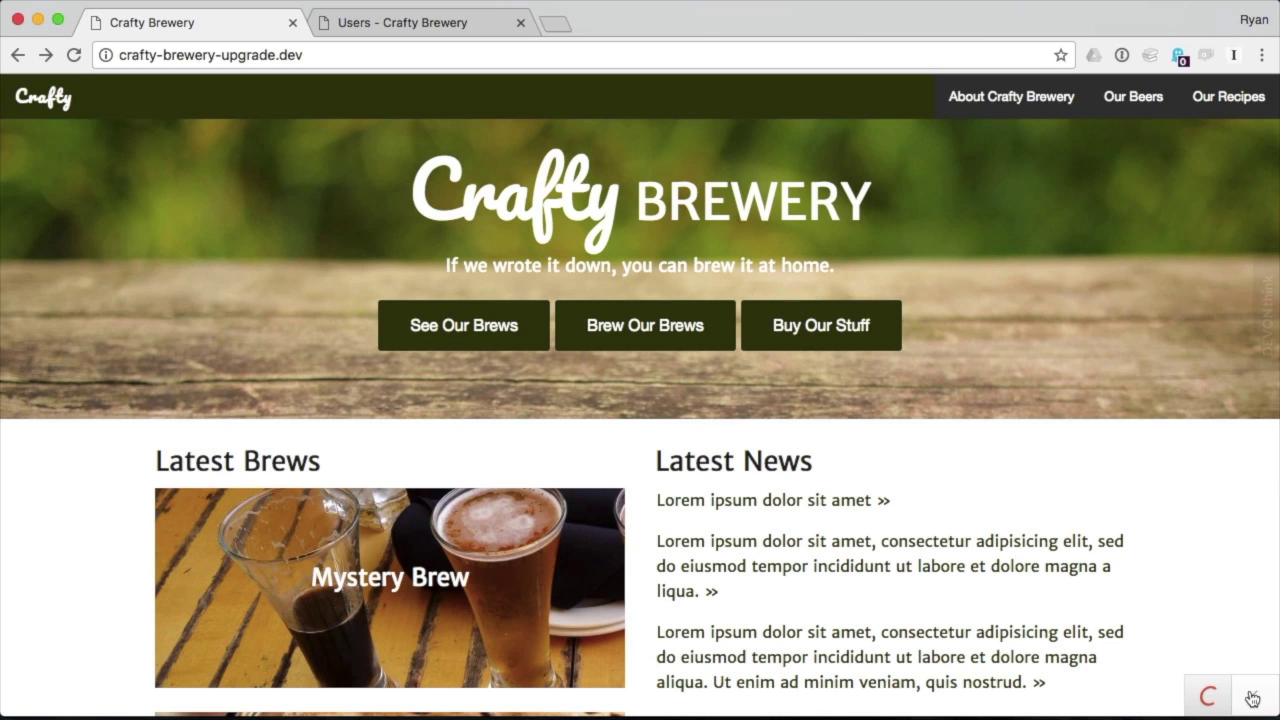
left_click(1252, 698)
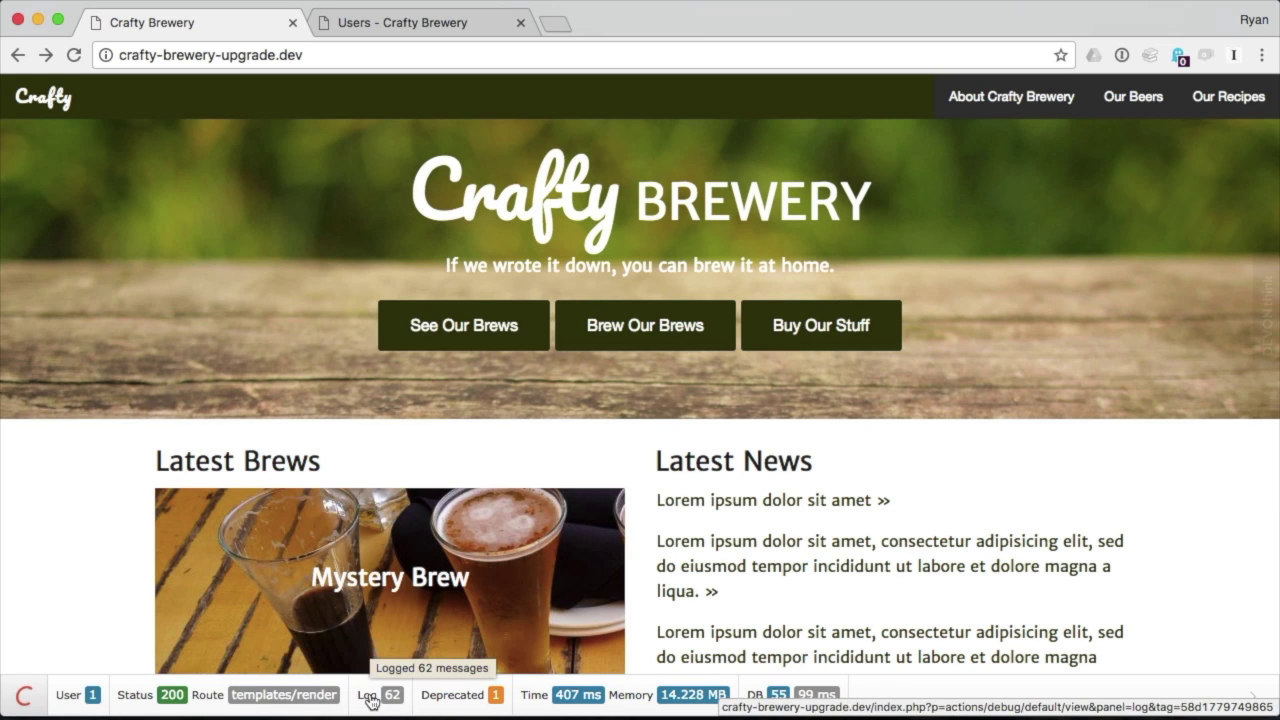
Open Deprecation Errors, showing first() in templates/index.html line 41 flagged in favour of one().
left_click(450, 704)
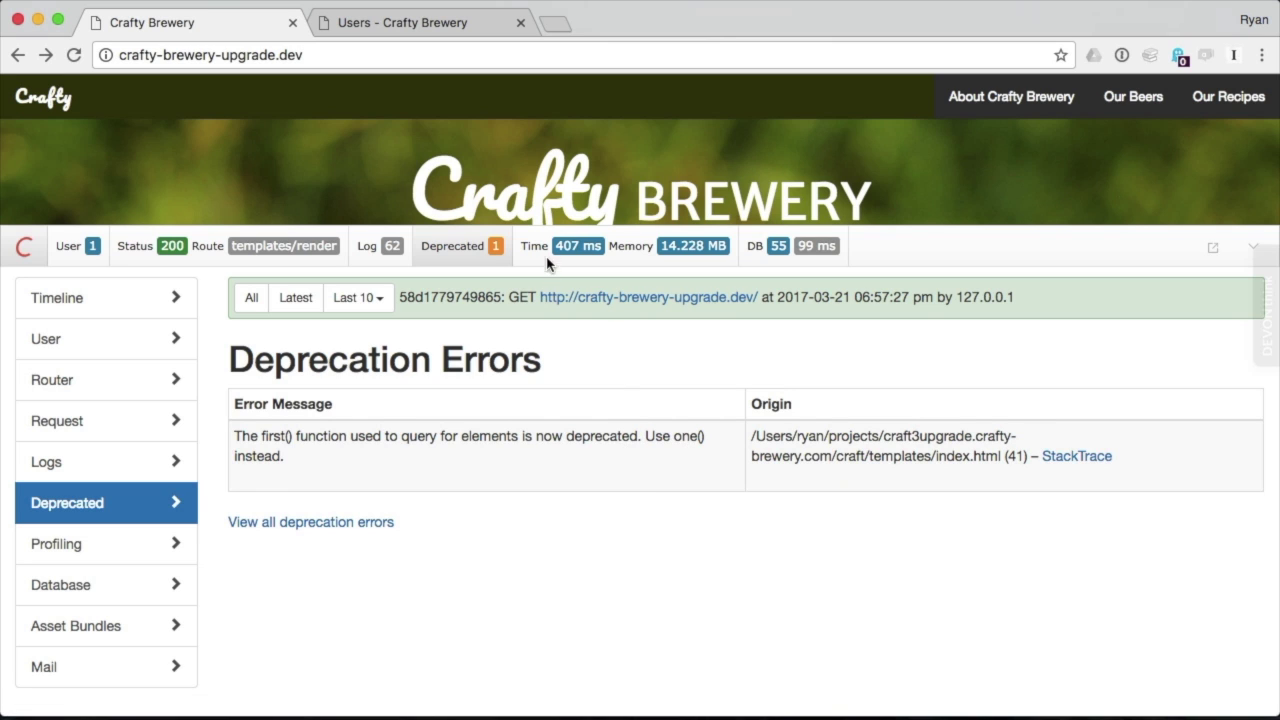
Check the home page request's Time, DB, Timeline and Logs panels, then collapse back to the toolbar.
left_click(600, 250)
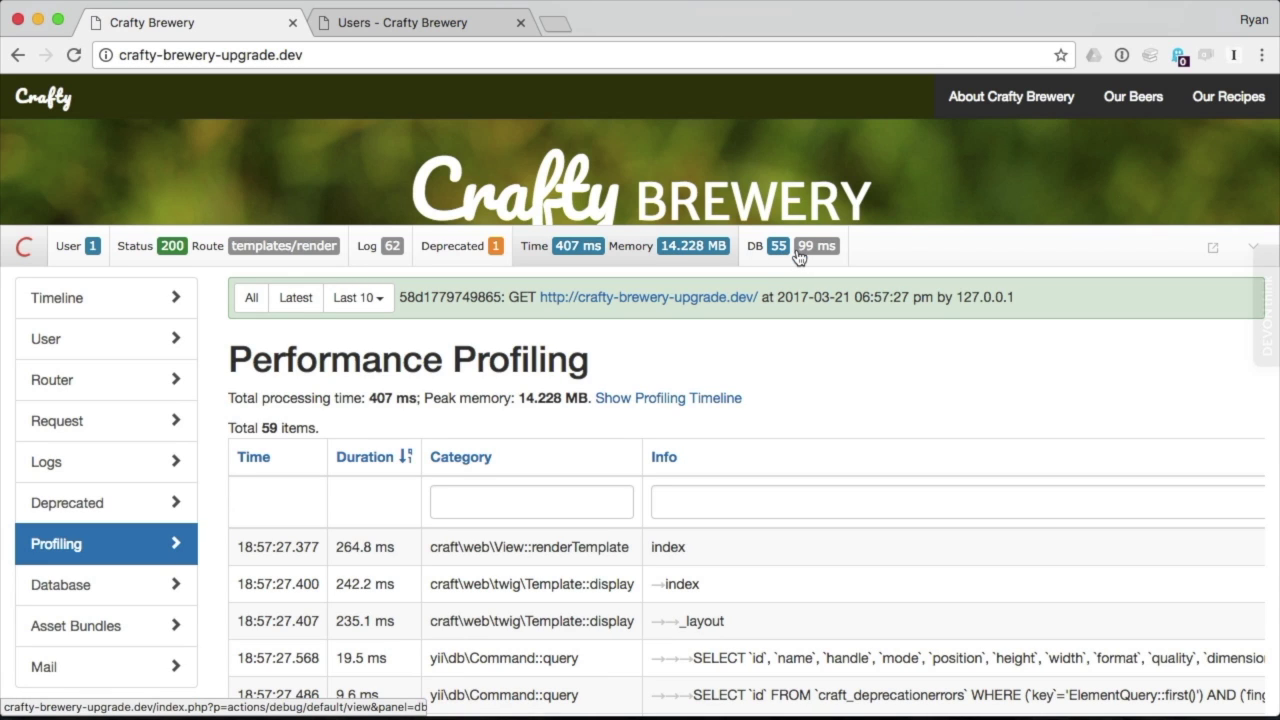
left_click(790, 257)
left_click(113, 295)
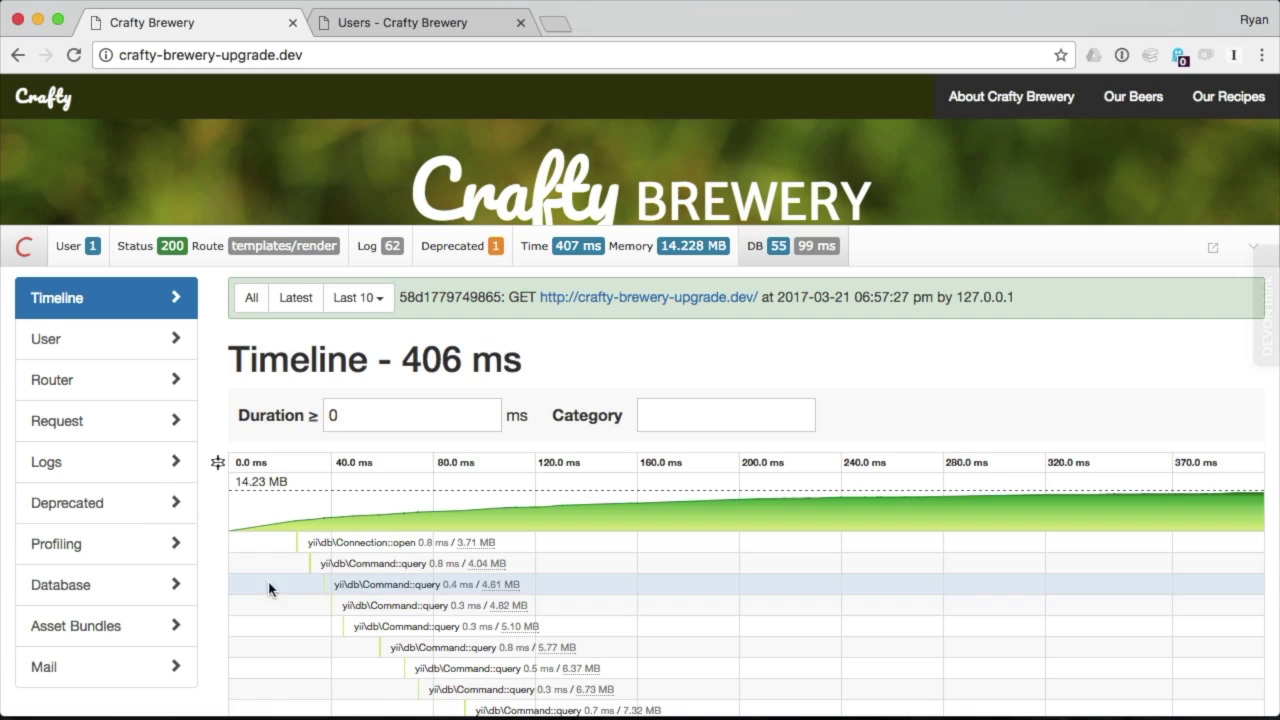
left_click(85, 459)
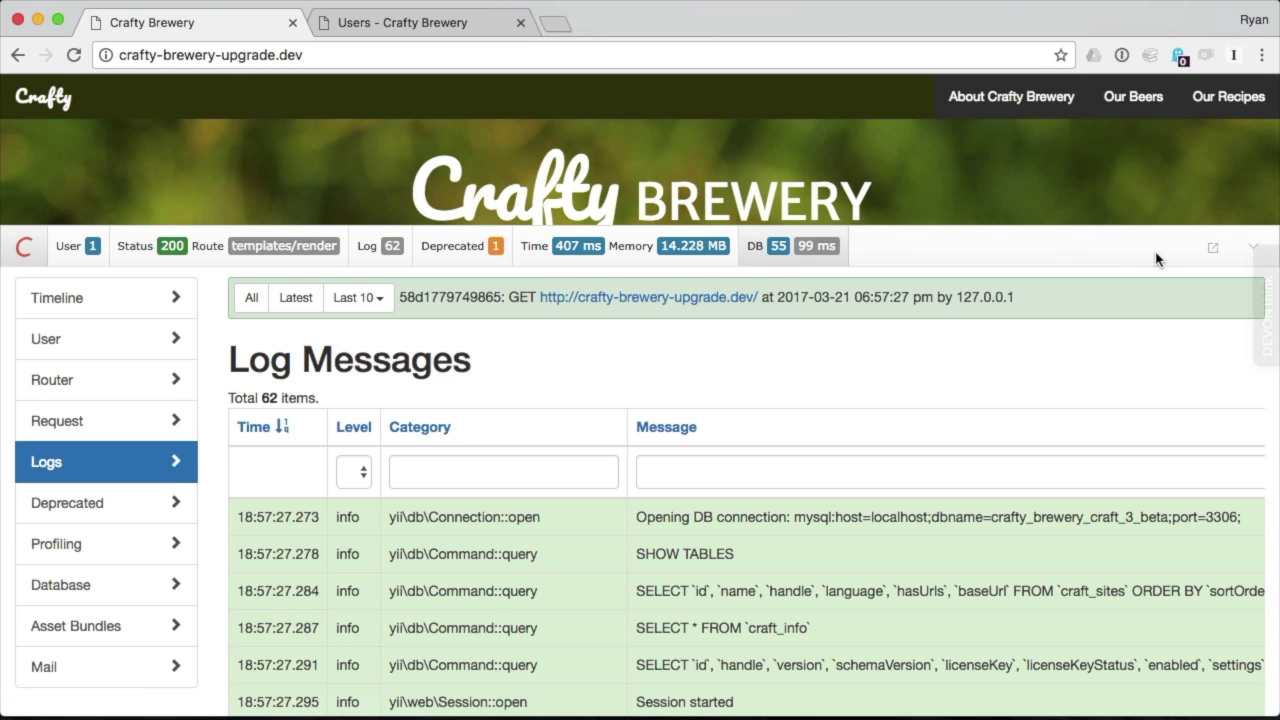
left_click(1245, 243)
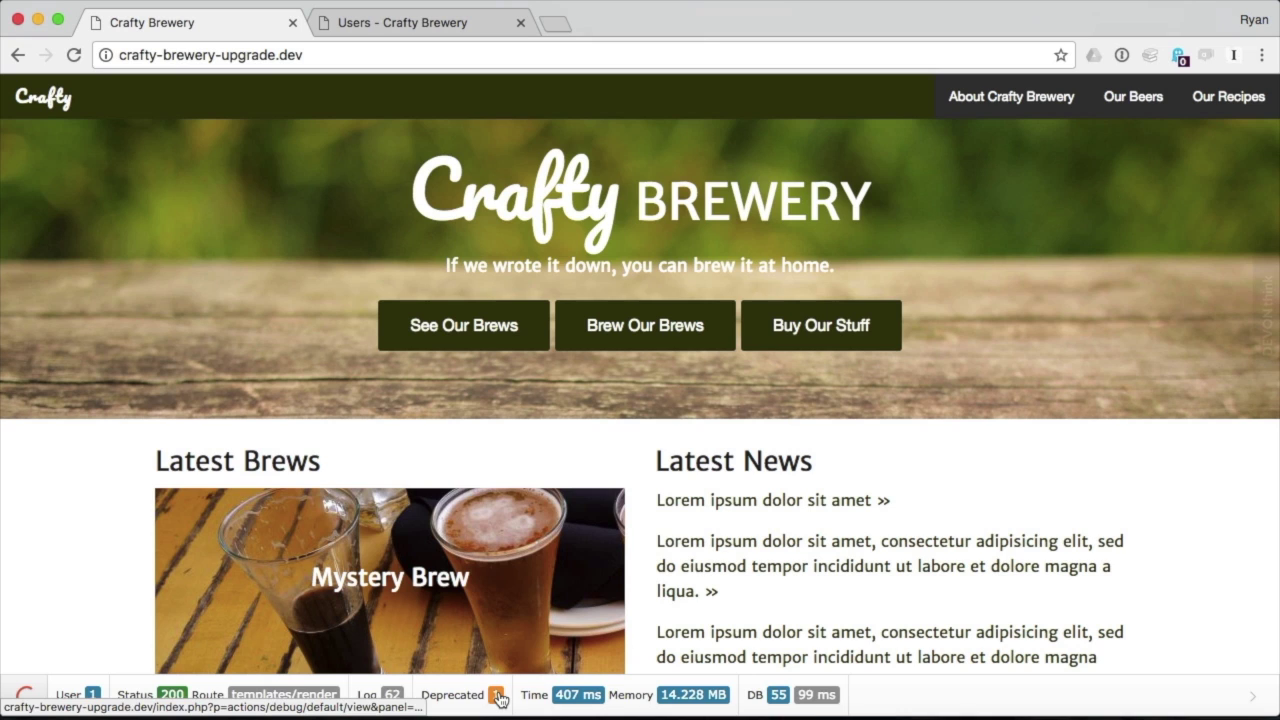
Collapse the debug toolbar to its corner icon so the Crafty Brewery homepage is fully visible.
left_click(1256, 700)
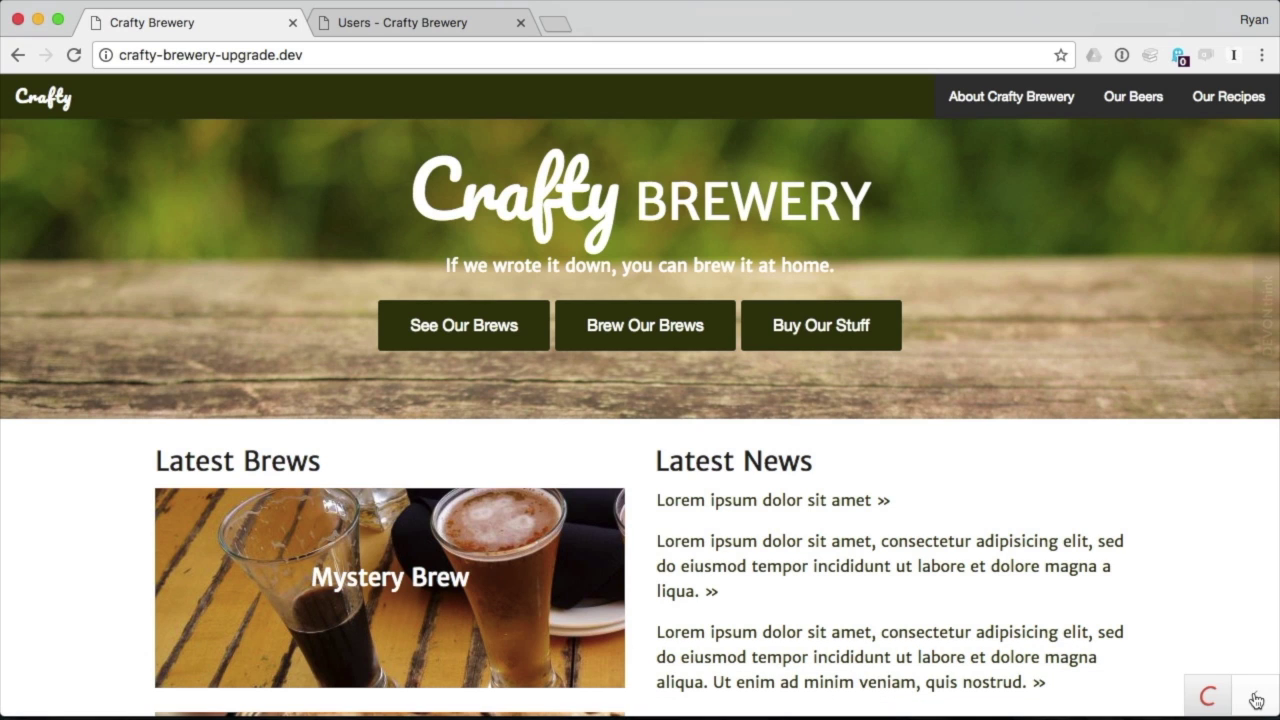